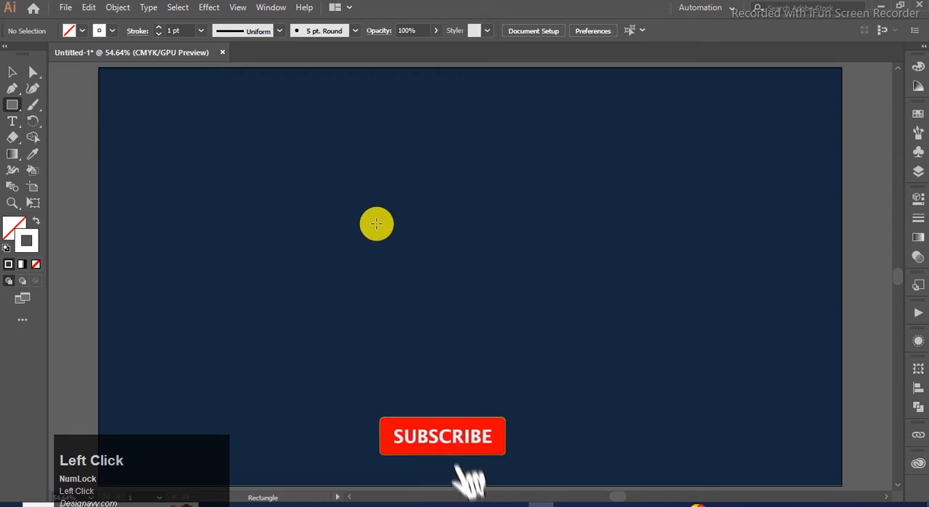
Step: Draw a wide rectangle near the artboard's centre and duplicate it directly below so the two share an edge
{"action": "left_click_drag", "start_coordinate": [375, 235], "coordinate": [537, 334]}
{"action": "left_click", "coordinate": [14, 73]}
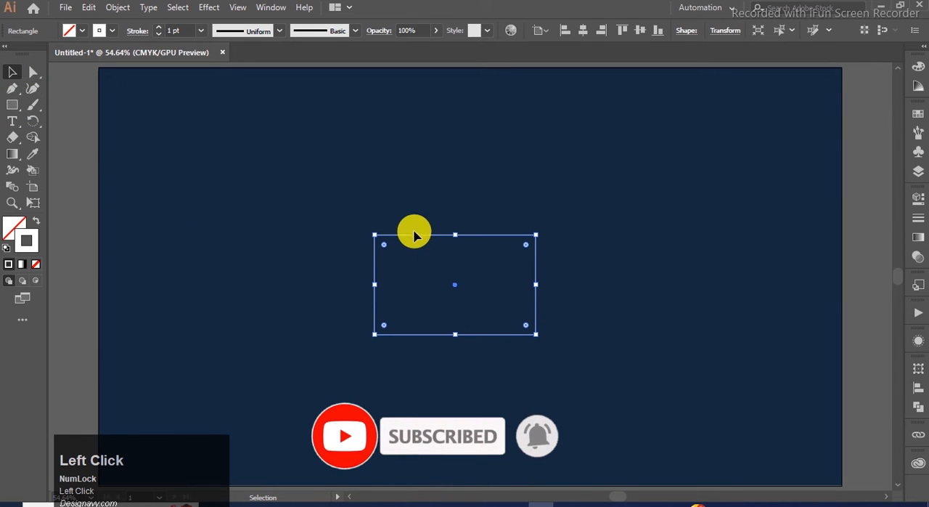
{"action": "left_click_drag", "start_coordinate": [416, 240], "coordinate": [415, 338]}
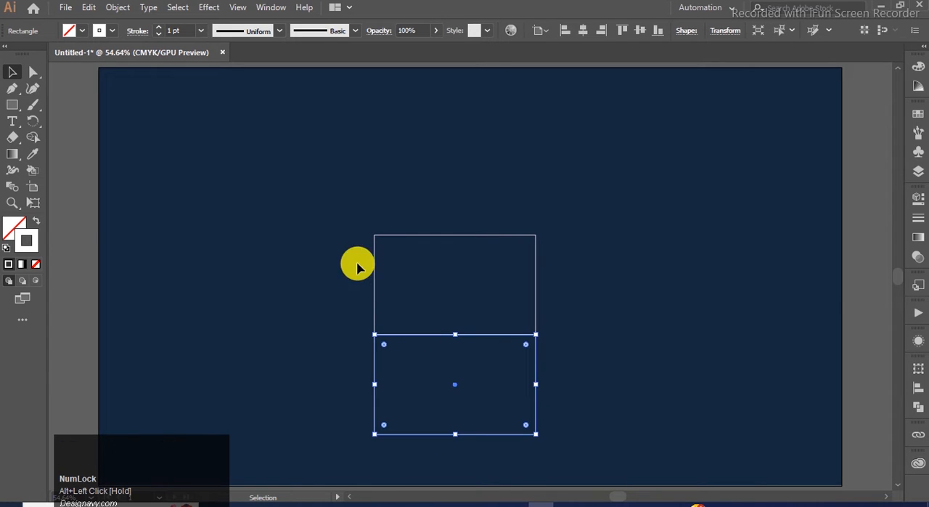
Step: Move both stacked rectangles straight up together towards the vertical middle of the artboard
{"action": "left_click", "coordinate": [382, 206]}
{"action": "left_click_drag", "start_coordinate": [390, 199], "coordinate": [438, 378]}
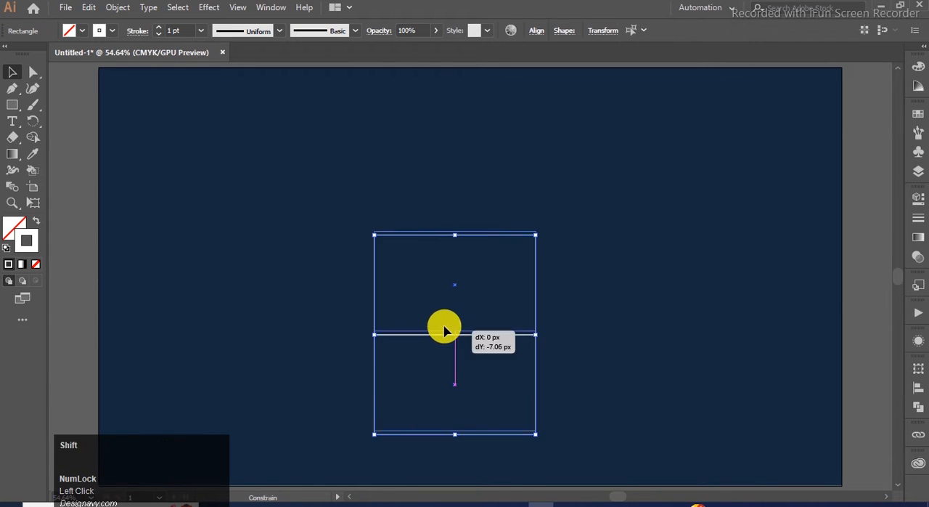
{"action": "left_click", "coordinate": [594, 268]}
Step: Fully round the two right-hand corners of the upper and the lower rectangle to form a B outline
{"action": "left_click", "coordinate": [534, 239]}
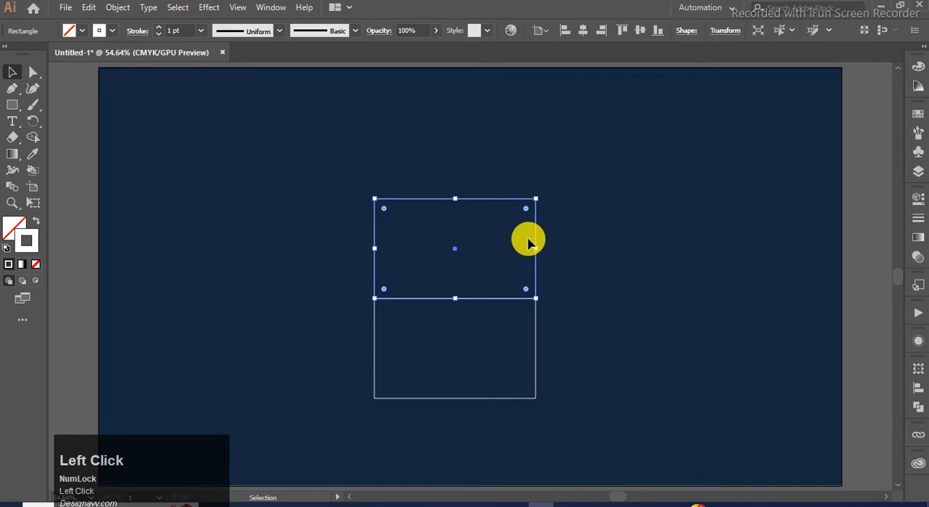
{"action": "left_click", "coordinate": [527, 272], "text": "shift"}
{"action": "left_click_drag", "start_coordinate": [528, 291], "coordinate": [396, 311]}
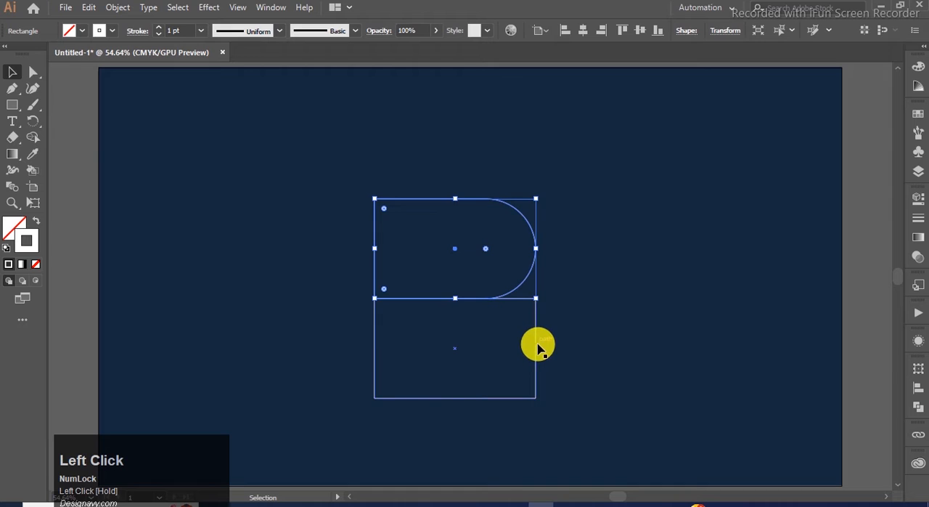
{"action": "left_click", "coordinate": [532, 355], "text": "shift"}
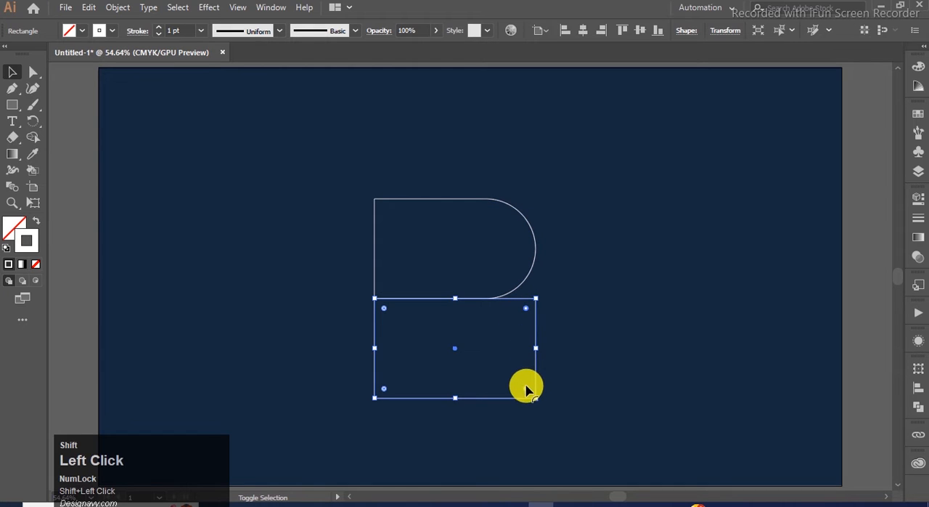
{"action": "left_click_drag", "start_coordinate": [520, 394], "coordinate": [425, 392]}
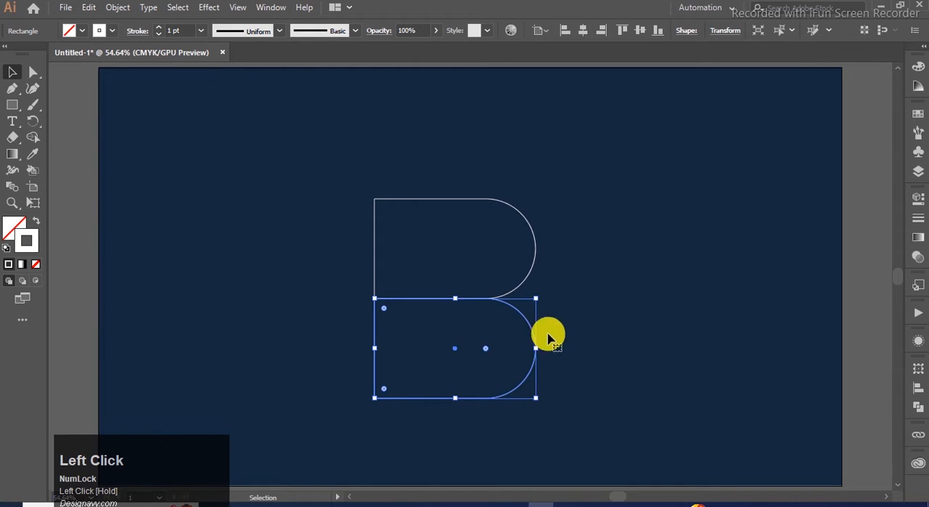
{"action": "left_click", "coordinate": [563, 323]}
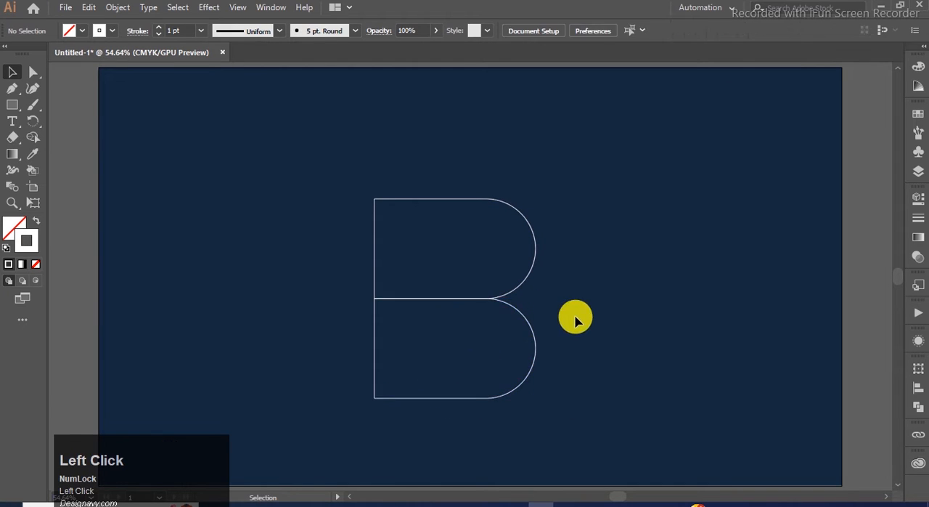
Step: Draw a rectangle over the middle of the B outline, extending past its left side and ending halfway across its width
{"action": "left_click", "coordinate": [12, 105]}
{"action": "left_click_drag", "start_coordinate": [353, 249], "coordinate": [470, 352]}
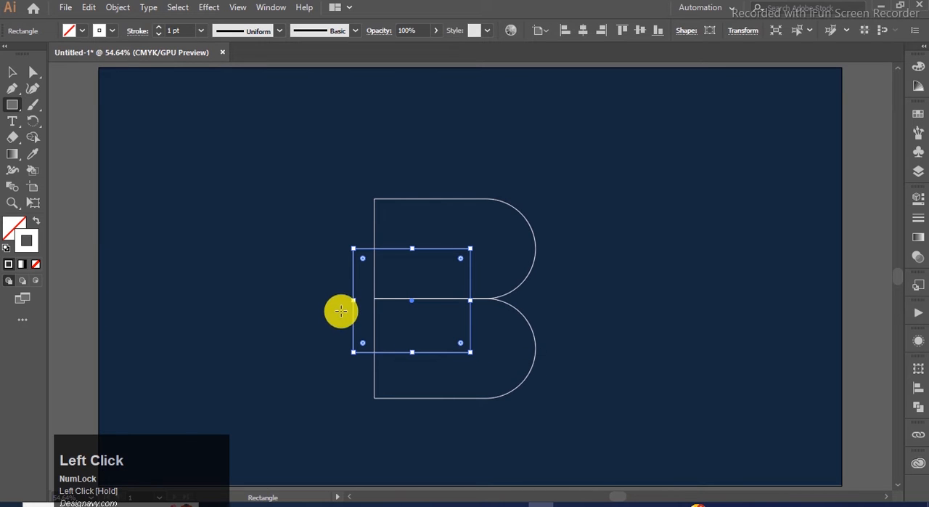
{"action": "left_click_drag", "start_coordinate": [413, 356], "coordinate": [452, 353]}
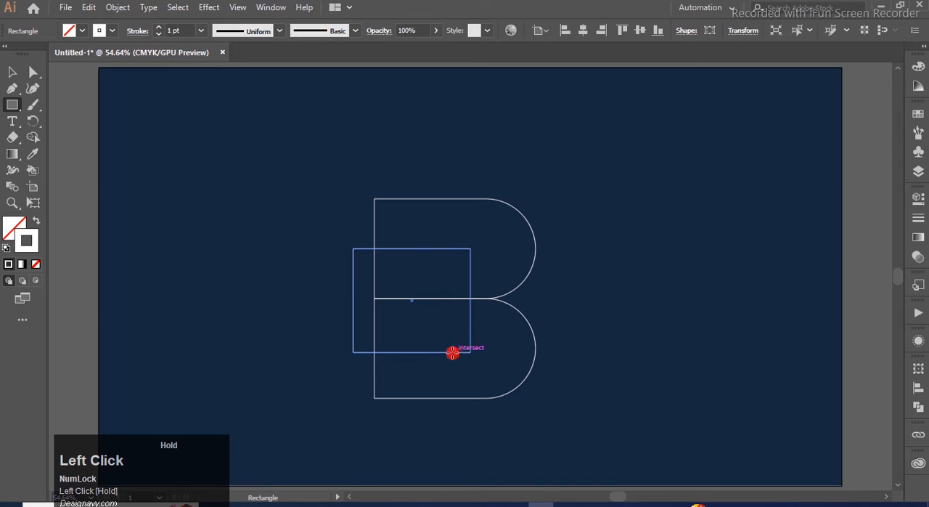
{"action": "left_click_drag", "start_coordinate": [354, 302], "coordinate": [312, 300]}
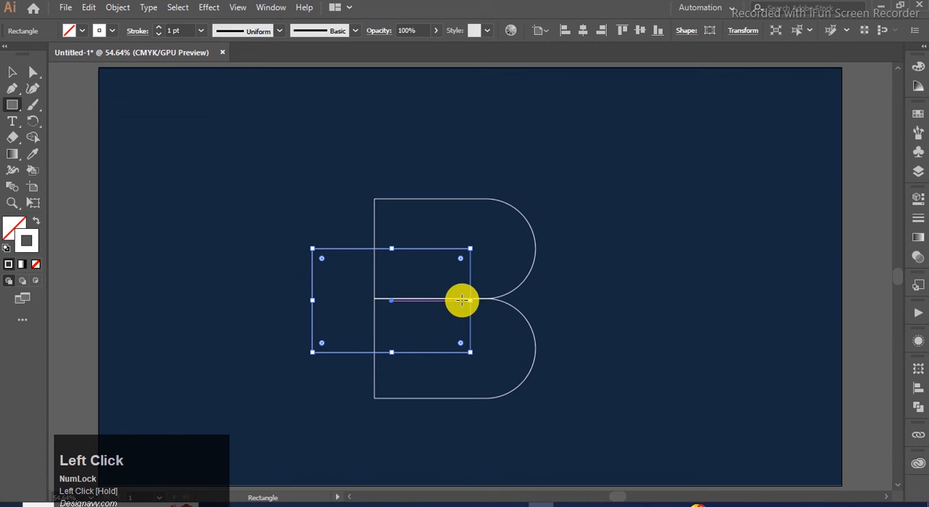
{"action": "left_click_drag", "start_coordinate": [473, 300], "coordinate": [454, 294]}
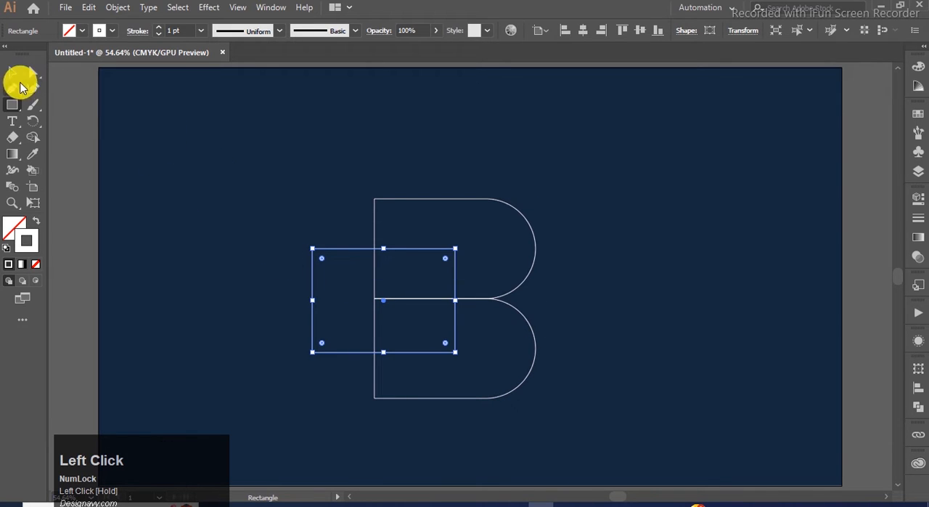
Step: Fully round the two left-hand corners of the overlapping middle rectangle
{"action": "left_click", "coordinate": [13, 72]}
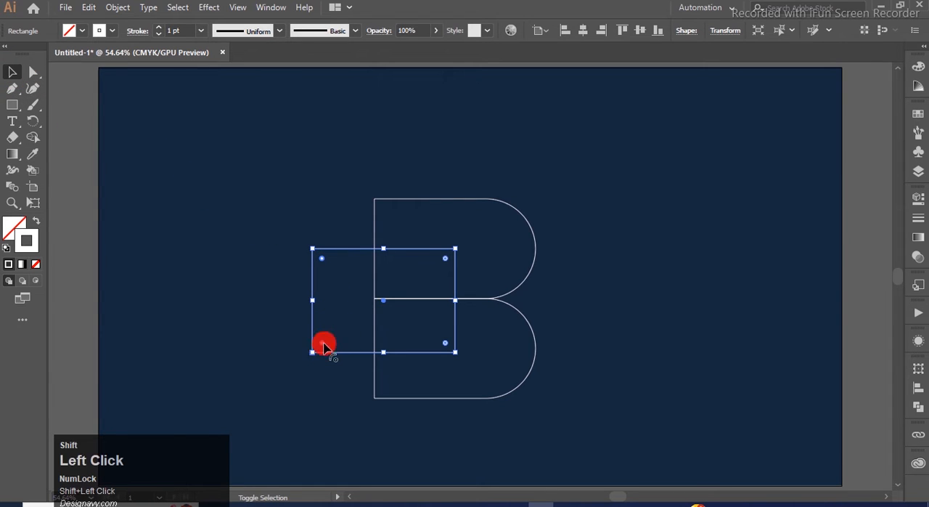
{"action": "left_click_drag", "start_coordinate": [328, 347], "coordinate": [452, 328]}
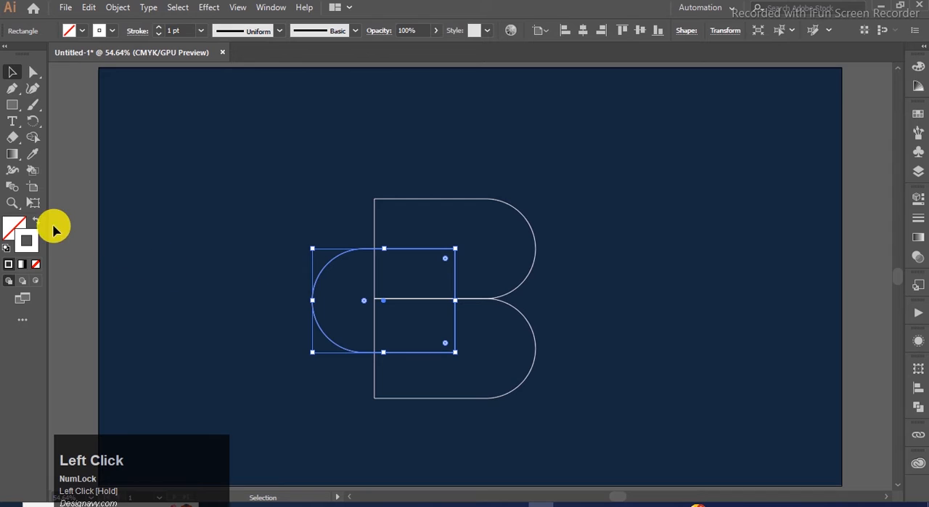
{"action": "left_click", "coordinate": [175, 148]}
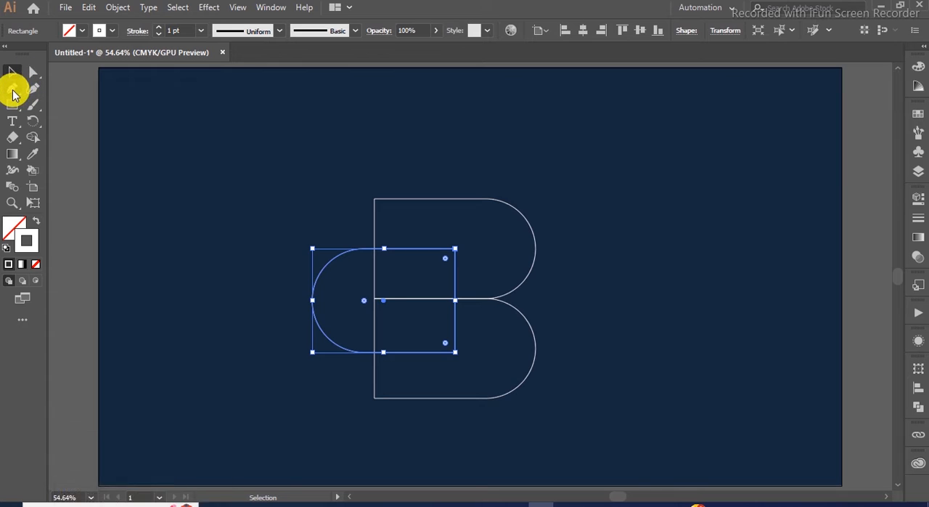
Step: Add an anchor point on the middle shape's straight right edge and remove that edge to leave an open C-shaped path
{"action": "left_click", "coordinate": [13, 88]}
{"action": "left_click", "coordinate": [456, 298]}
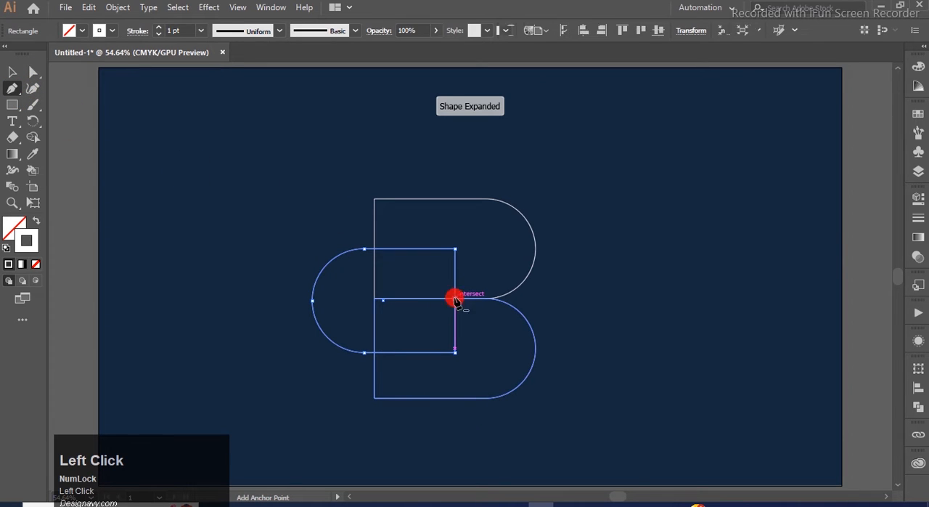
{"action": "left_click", "coordinate": [32, 73]}
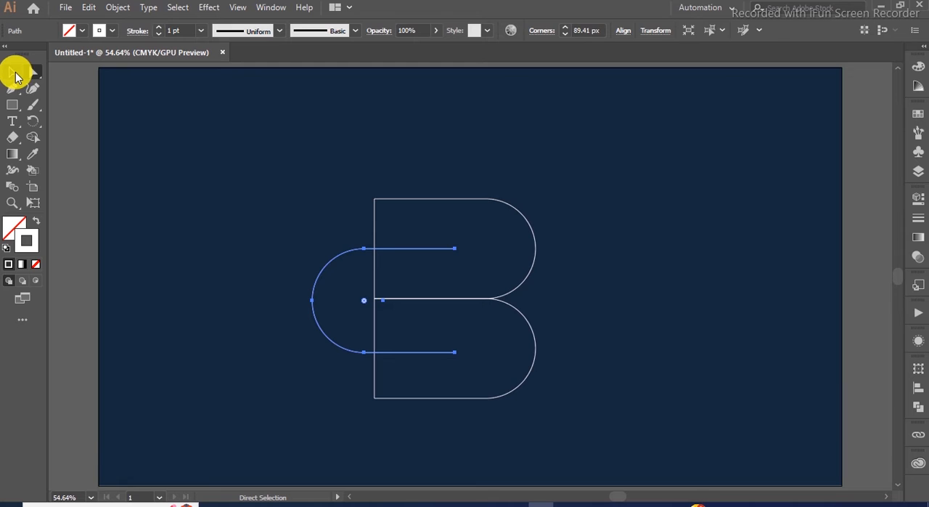
Step: Set the stroke of all three letter paths to 51 pt with round caps
{"action": "left_click", "coordinate": [14, 73]}
{"action": "left_click_drag", "start_coordinate": [626, 150], "coordinate": [295, 440]}
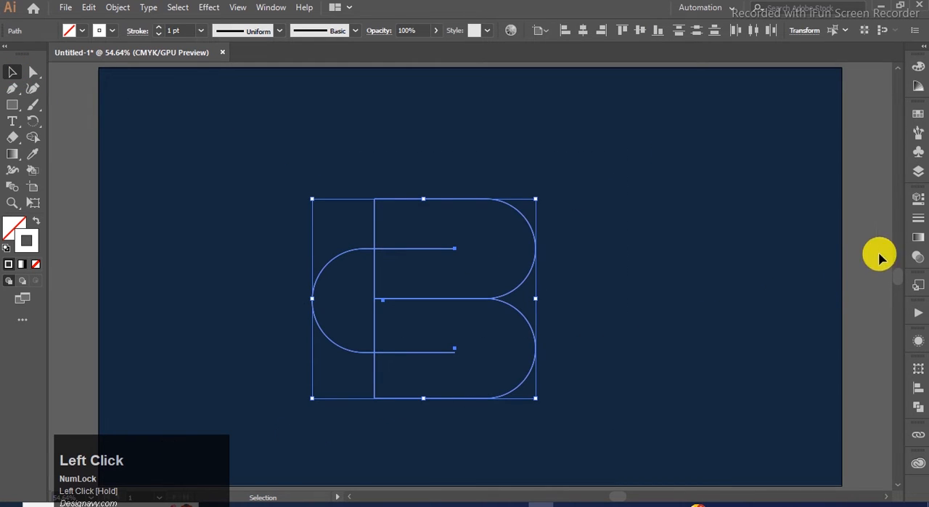
{"action": "left_click", "coordinate": [918, 219]}
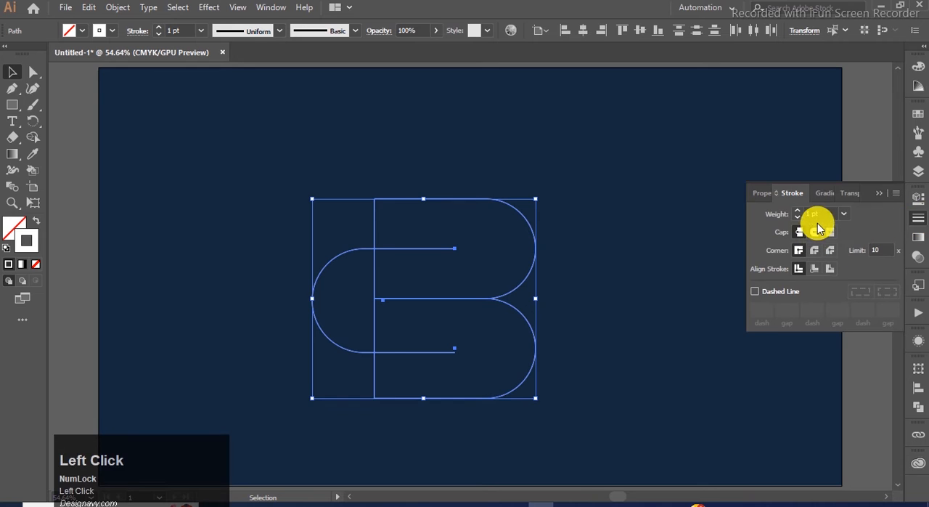
{"action": "scroll", "coordinate": [819, 215], "scroll_direction": "up", "scroll_amount": 20}
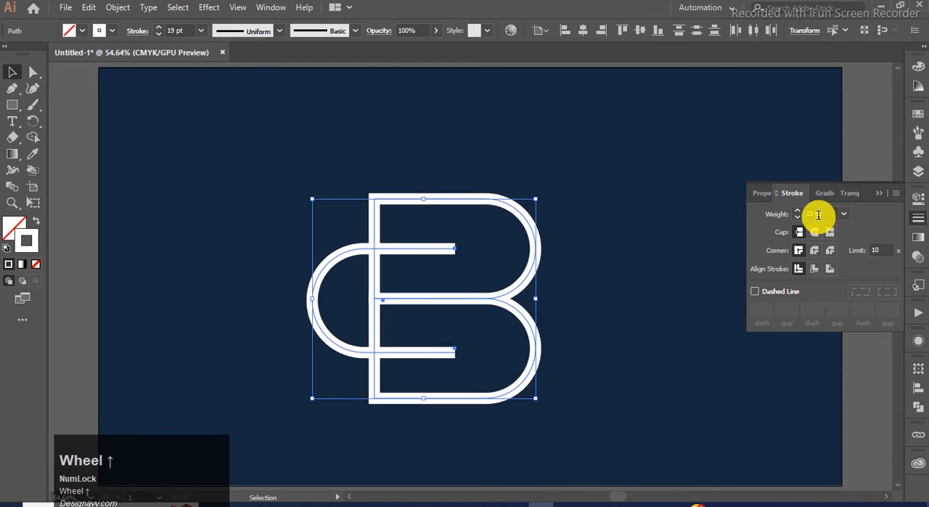
{"action": "scroll", "coordinate": [819, 215], "scroll_direction": "up", "scroll_amount": 11}
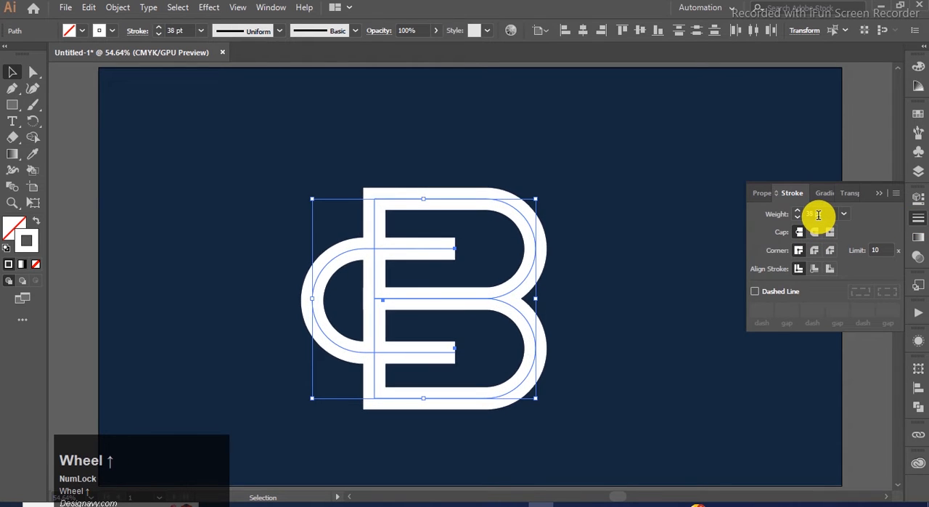
{"action": "scroll", "coordinate": [821, 215], "scroll_direction": "up", "scroll_amount": 1}
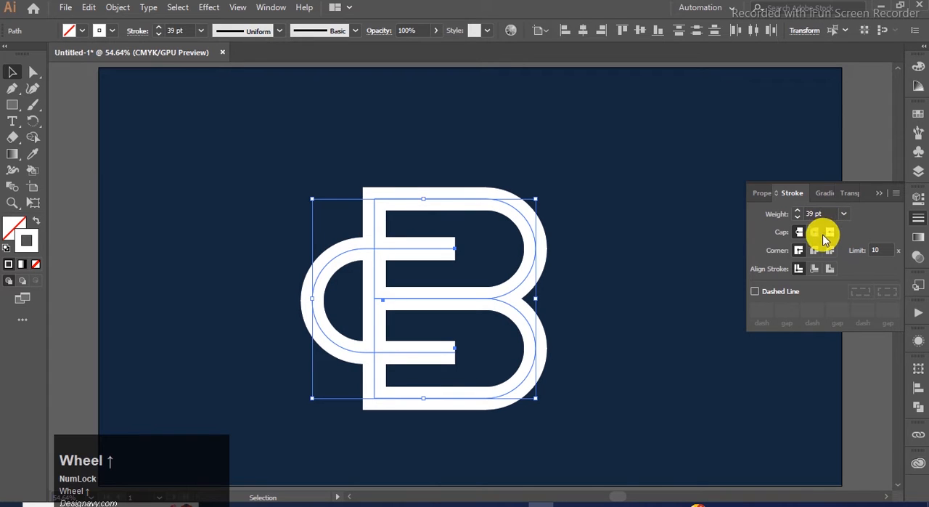
{"action": "left_click", "coordinate": [817, 234]}
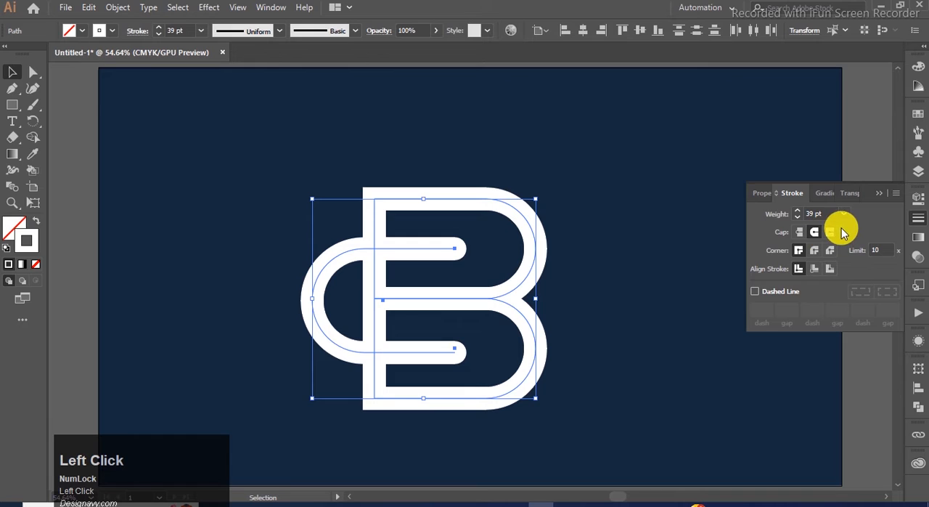
{"action": "scroll", "coordinate": [828, 215], "scroll_direction": "up", "scroll_amount": 13}
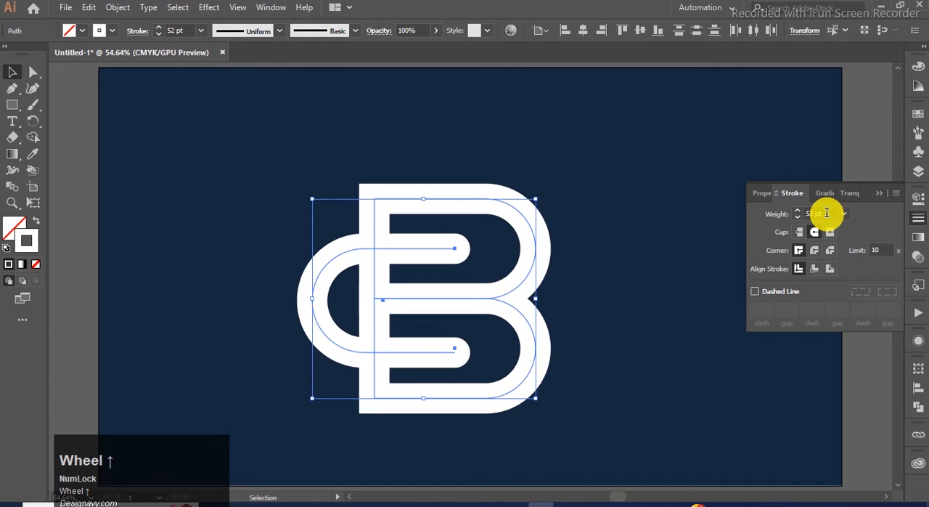
{"action": "scroll", "coordinate": [827, 213], "scroll_direction": "down", "scroll_amount": 1}
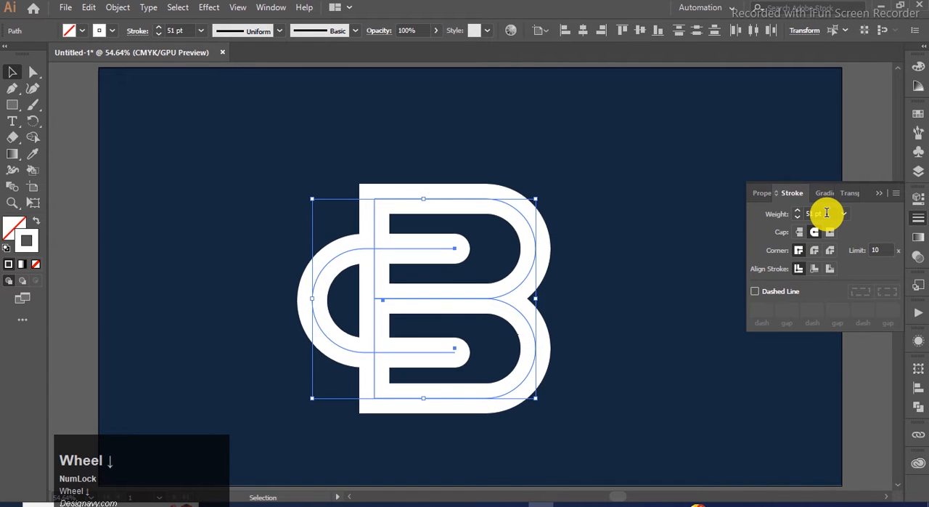
{"action": "left_click", "coordinate": [883, 197]}
{"action": "left_click", "coordinate": [682, 240]}
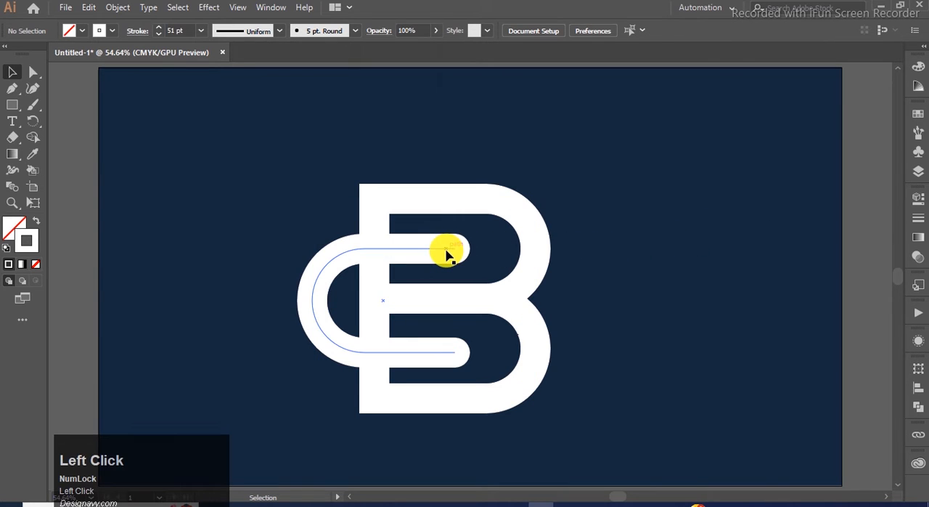
Step: Extend both open ends of the C-shaped path horizontally to the right, further into the B's bowls
{"action": "left_click", "coordinate": [32, 72]}
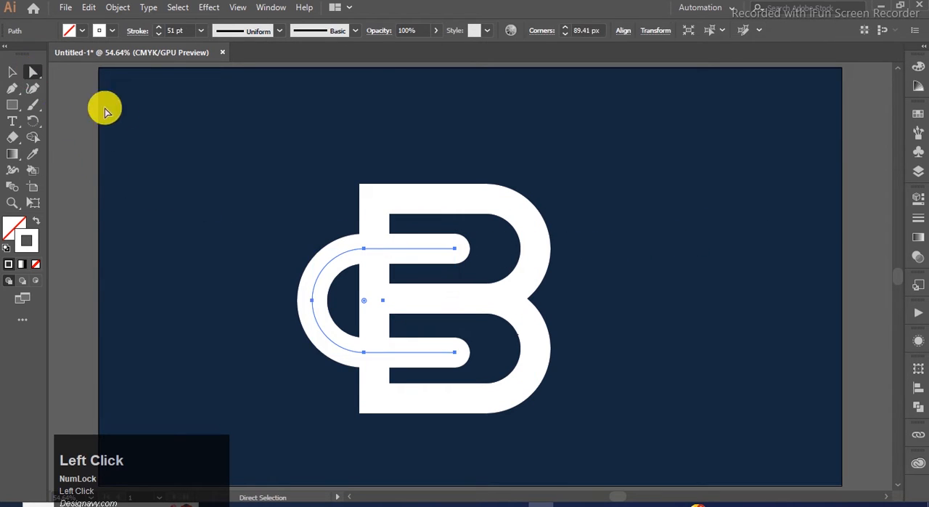
{"action": "left_click", "coordinate": [454, 250]}
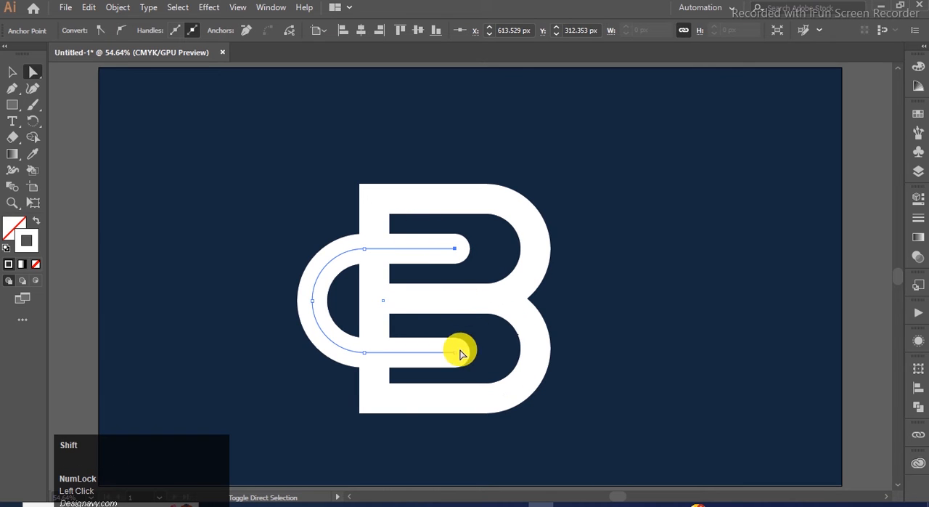
{"action": "left_click", "coordinate": [456, 354], "text": "shift"}
{"action": "left_click_drag", "start_coordinate": [456, 354], "coordinate": [492, 354]}
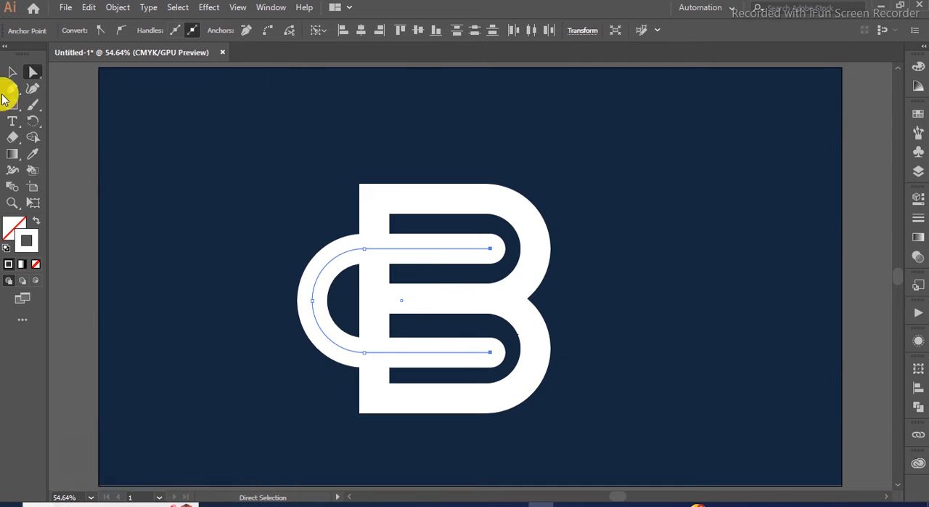
Step: Expand the fill and stroke of all the letter paths into filled shapes
{"action": "left_click", "coordinate": [11, 72]}
{"action": "left_click_drag", "start_coordinate": [605, 133], "coordinate": [281, 434]}
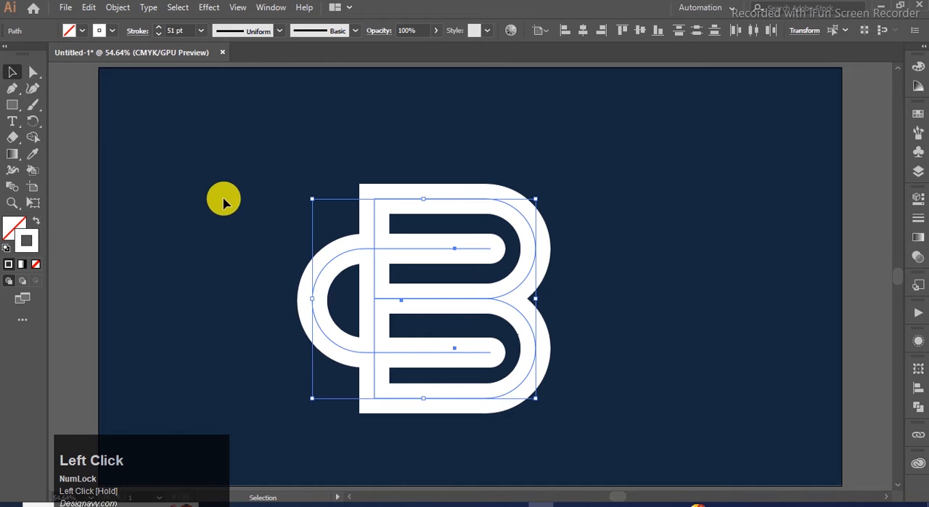
{"action": "left_click", "coordinate": [120, 9]}
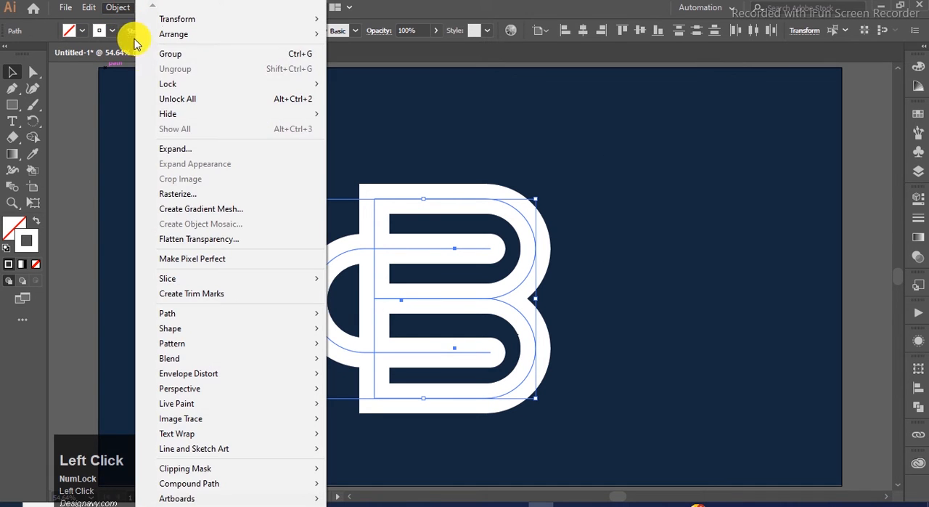
{"action": "left_click", "coordinate": [200, 148]}
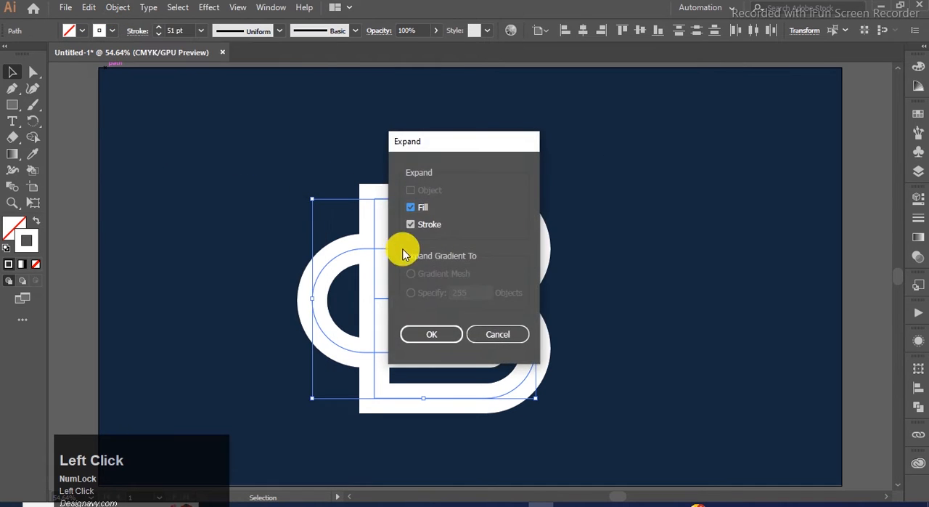
{"action": "left_click", "coordinate": [419, 334]}
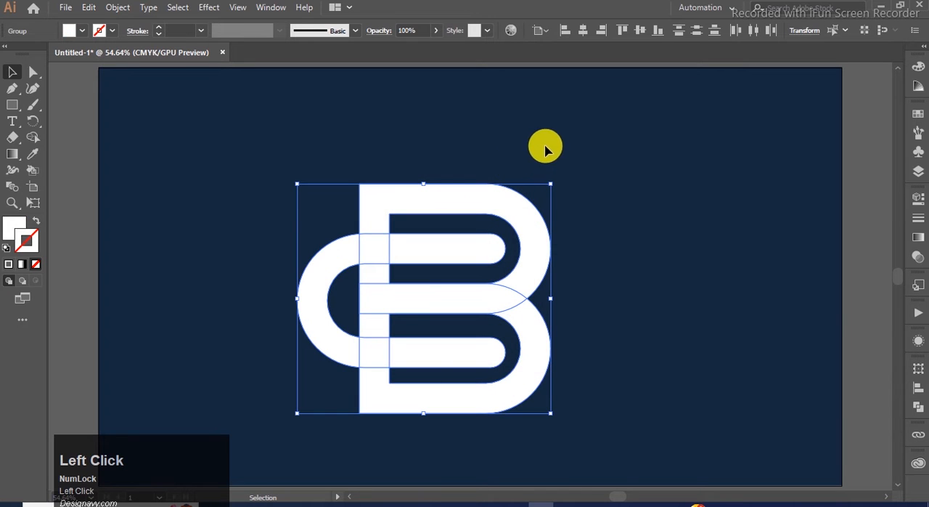
Step: Remove the two stem pieces between the middle bar and the C-shape's arms with the Shape Builder tool
{"action": "left_click_drag", "start_coordinate": [600, 138], "coordinate": [266, 445]}
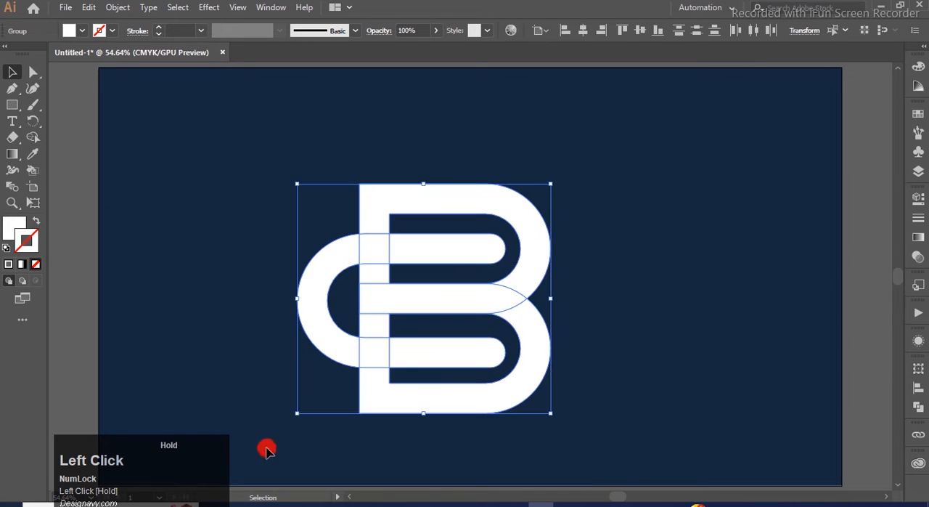
{"action": "left_click", "coordinate": [33, 138]}
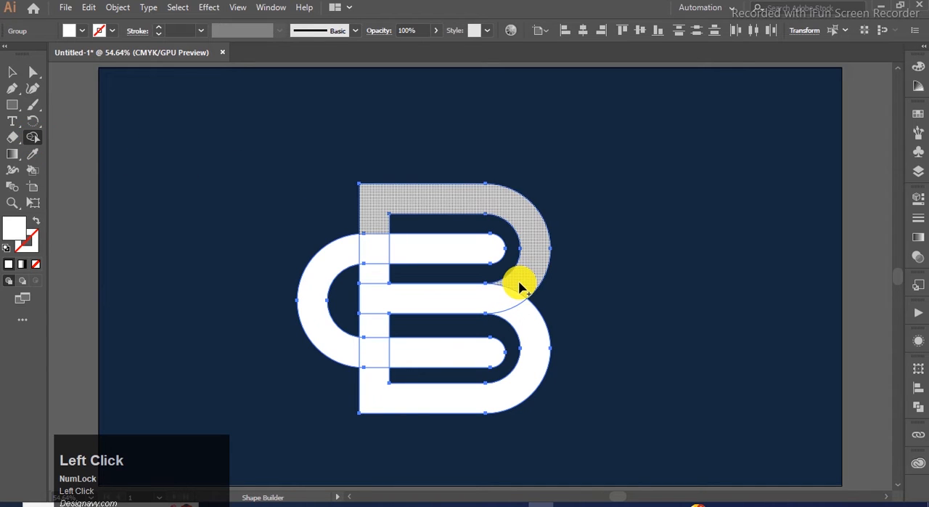
{"action": "left_click", "coordinate": [370, 329], "text": "alt"}
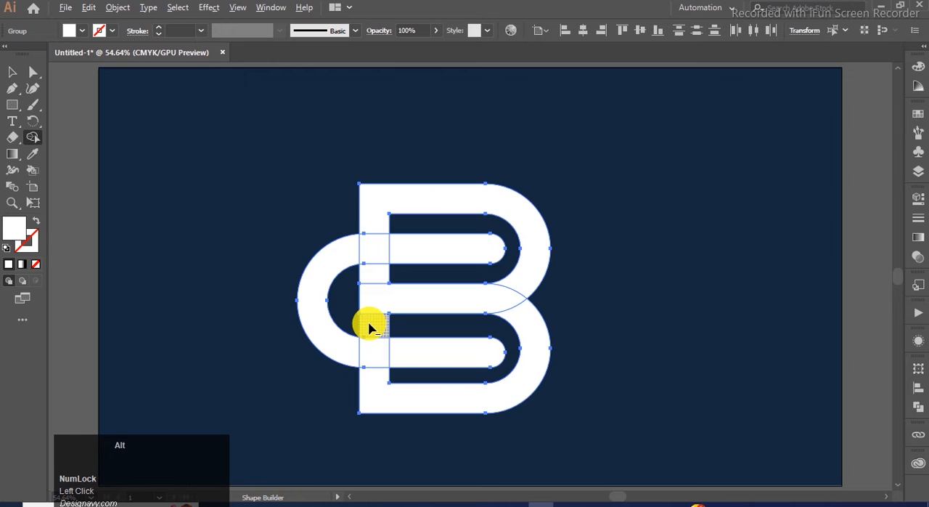
{"action": "left_click", "coordinate": [371, 328], "text": "alt"}
{"action": "left_click", "coordinate": [379, 274], "text": "alt"}
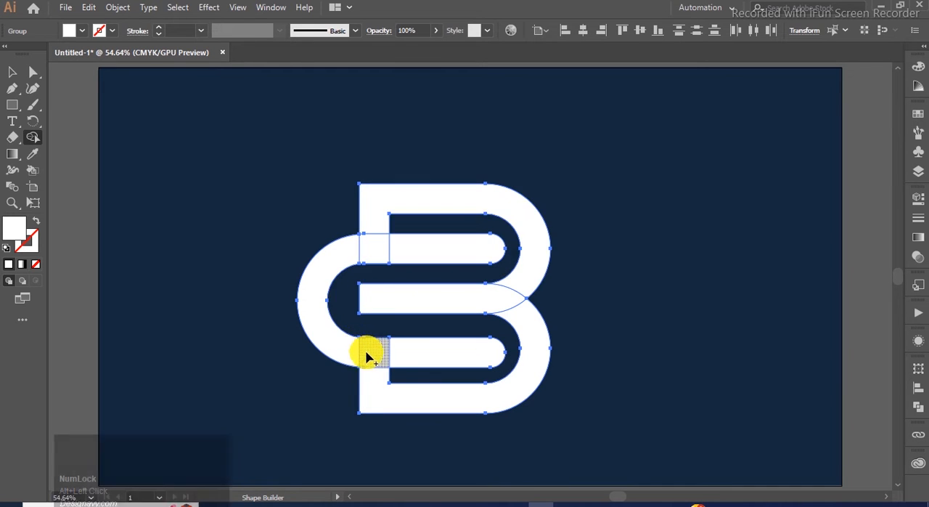
Step: Merge the pointed overlap where the two bowls cross into the lower bowl's shape and deselect the artwork
{"action": "mouse_move", "coordinate": [521, 318]}
{"action": "left_mouse_down"}
{"action": "mouse_move", "coordinate": [431, 301]}
{"action": "mouse_move", "coordinate": [527, 316]}
{"action": "mouse_move", "coordinate": [481, 280]}
{"action": "mouse_move", "coordinate": [352, 269]}
{"action": "left_mouse_up"}
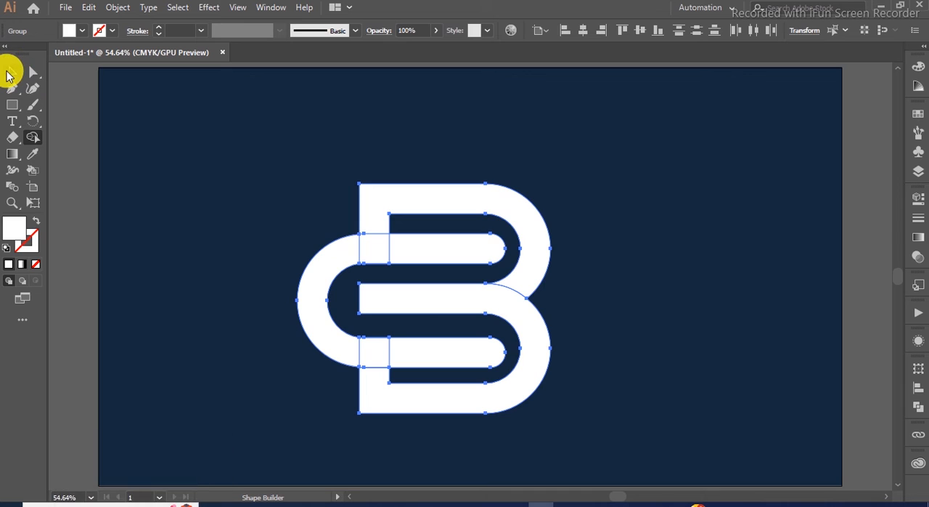
{"action": "left_click", "coordinate": [10, 75]}
{"action": "left_click", "coordinate": [191, 235]}
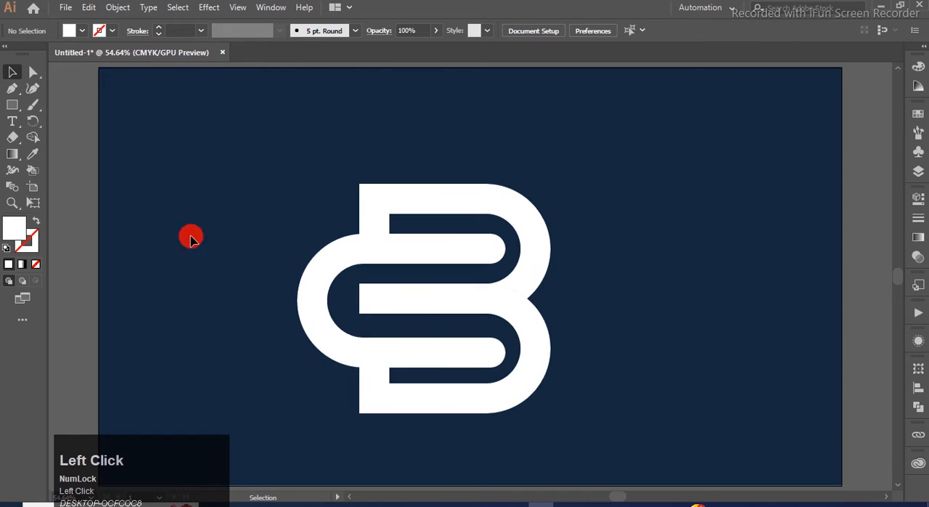
Step: Round both corners at the middle bar's left end to a 25.5 px radius
{"action": "left_click", "coordinate": [387, 309]}
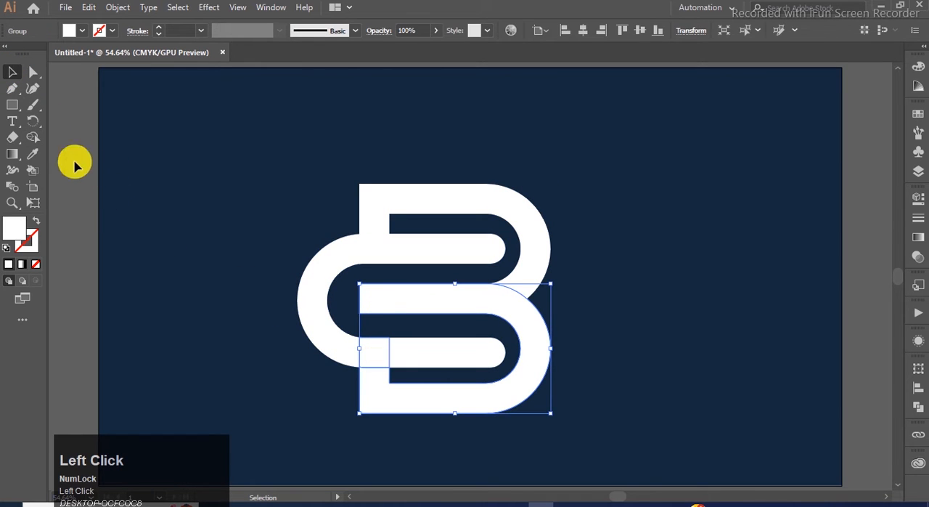
{"action": "left_click", "coordinate": [32, 72]}
{"action": "left_click", "coordinate": [369, 304]}
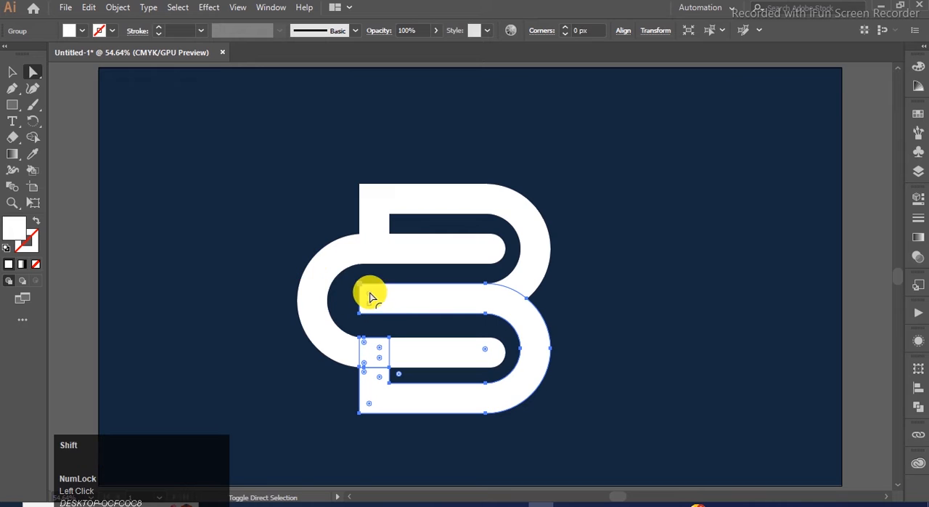
{"action": "left_click_drag", "start_coordinate": [370, 298], "coordinate": [385, 302]}
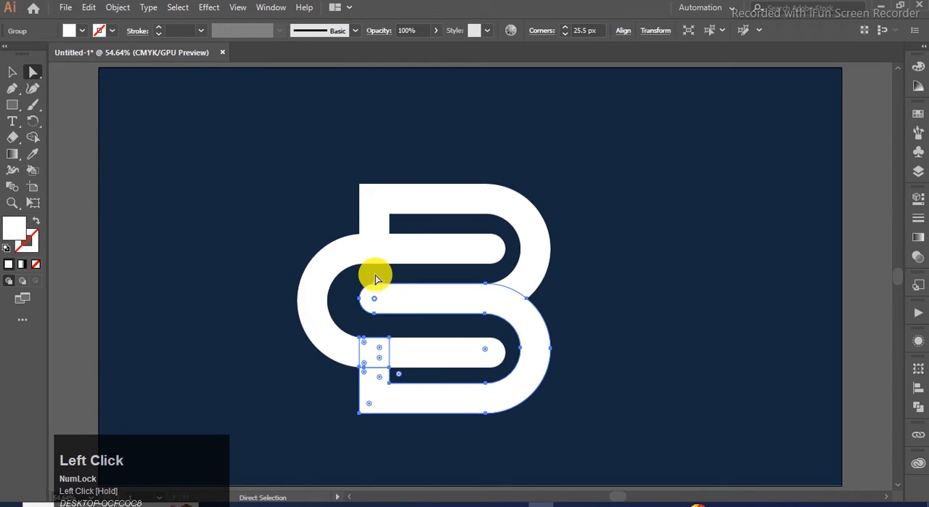
Step: Extend the middle bar's rounded left end horizontally to the left, further into the C-shape's curve
{"action": "left_click_drag", "start_coordinate": [354, 282], "coordinate": [358, 320]}
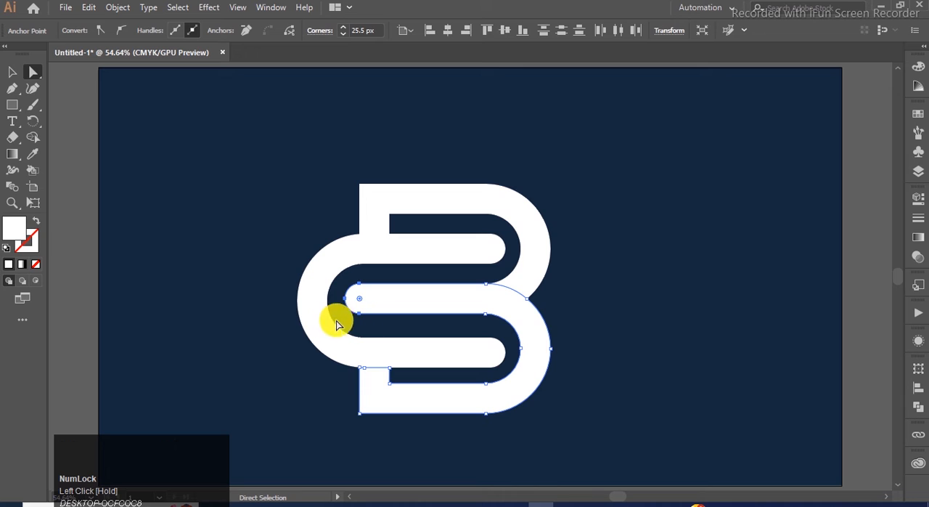
{"action": "left_click", "coordinate": [11, 72]}
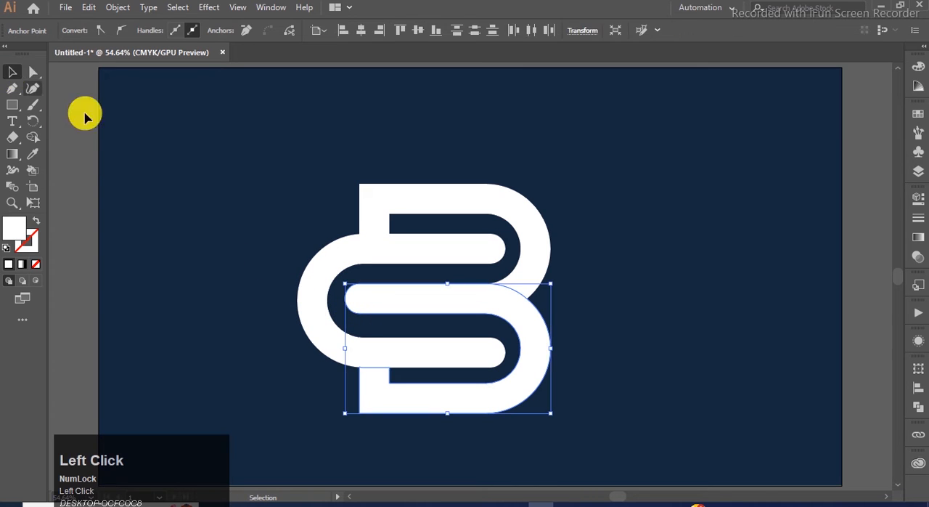
{"action": "left_click", "coordinate": [184, 157]}
{"action": "left_click", "coordinate": [419, 203]}
{"action": "left_click", "coordinate": [285, 183]}
Step: Draw a white rectangle over the short upper stem piece between the B's top bar and the C-shape's upper arm
{"action": "left_click", "coordinate": [12, 105]}
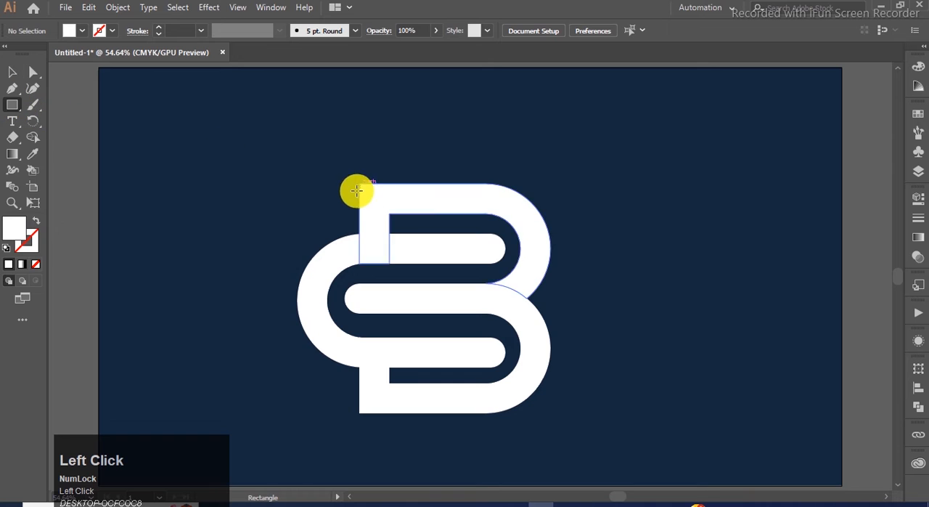
{"action": "left_click_drag", "start_coordinate": [390, 212], "coordinate": [359, 234]}
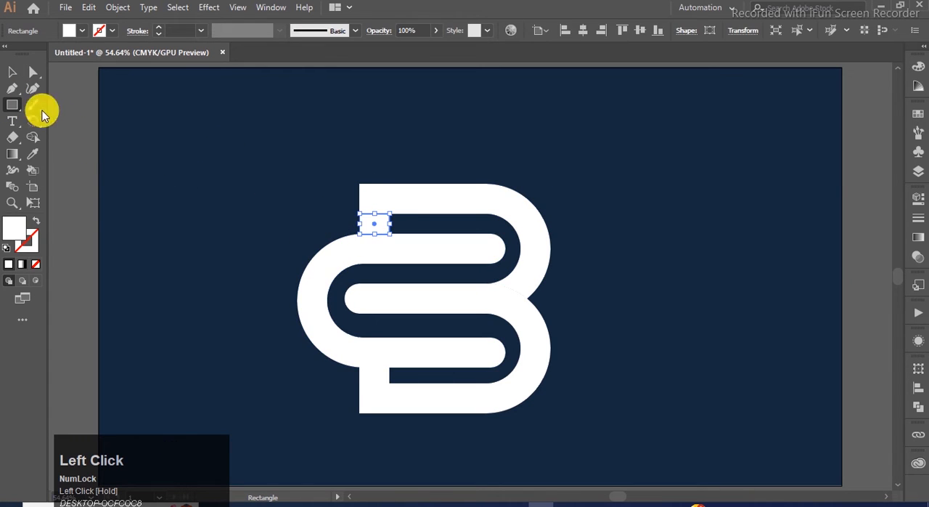
{"action": "left_click", "coordinate": [11, 72]}
{"action": "left_click", "coordinate": [205, 186]}
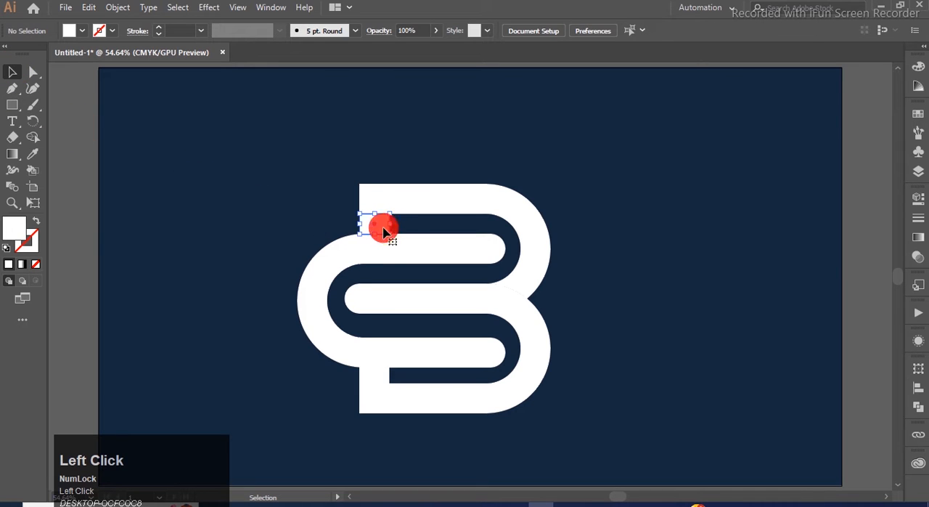
{"action": "left_click", "coordinate": [385, 232]}
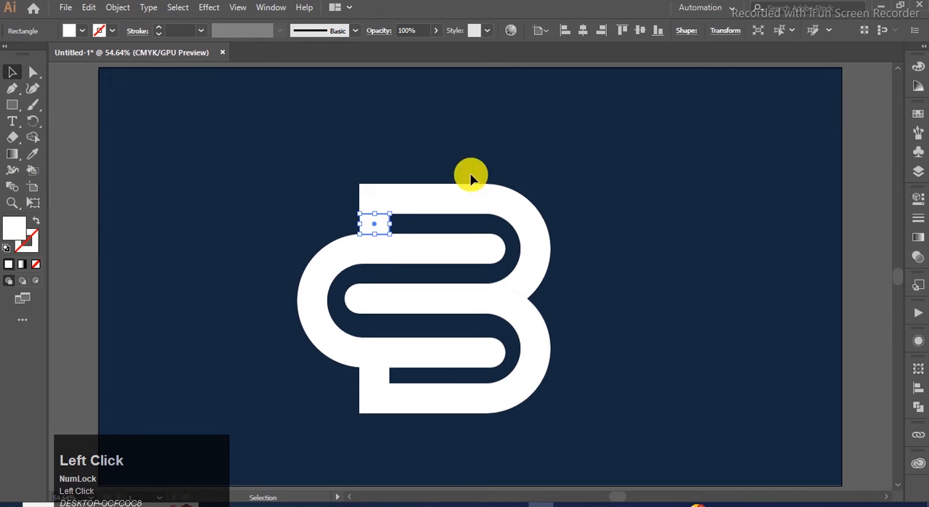
Step: Fill the small stem rectangle with a linear gradient from white to the background's dark blue
{"action": "key", "text": "ctrl+plus"}
{"action": "left_click", "coordinate": [918, 240]}
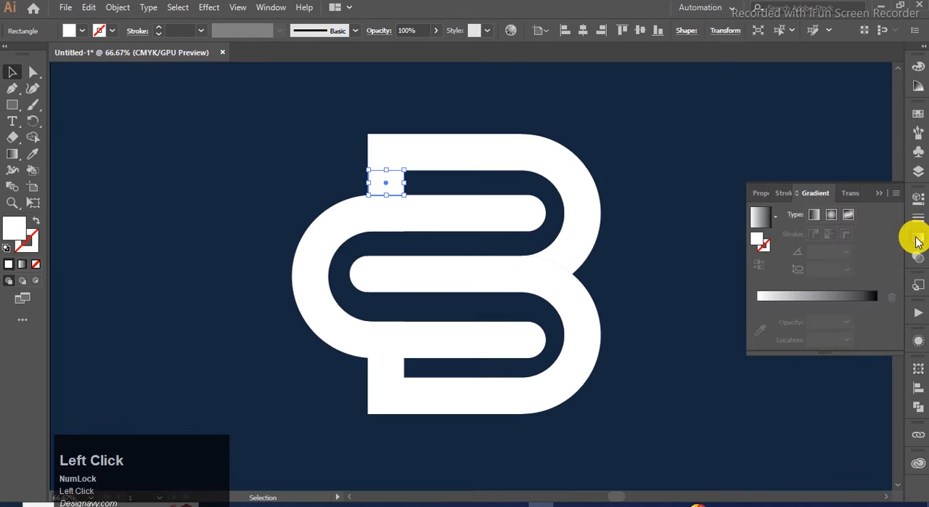
{"action": "left_click", "coordinate": [760, 217]}
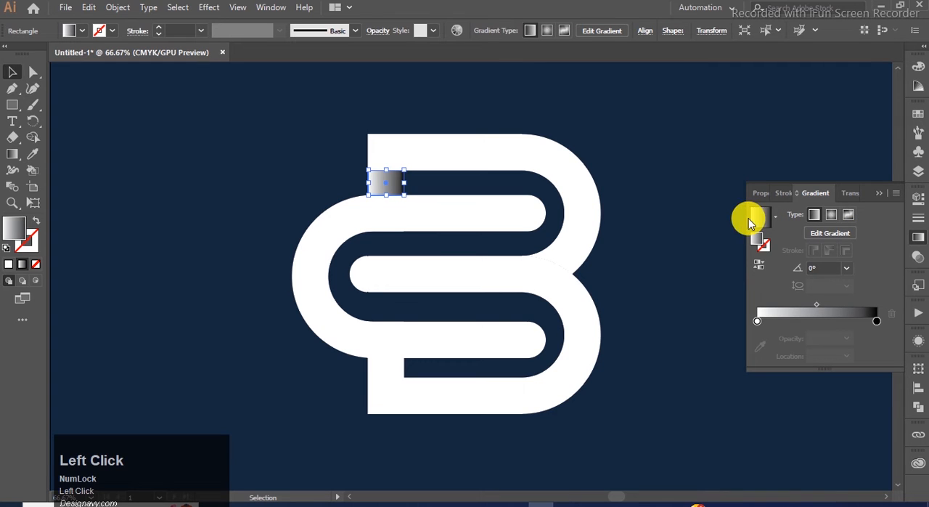
{"action": "double_click", "coordinate": [877, 321]}
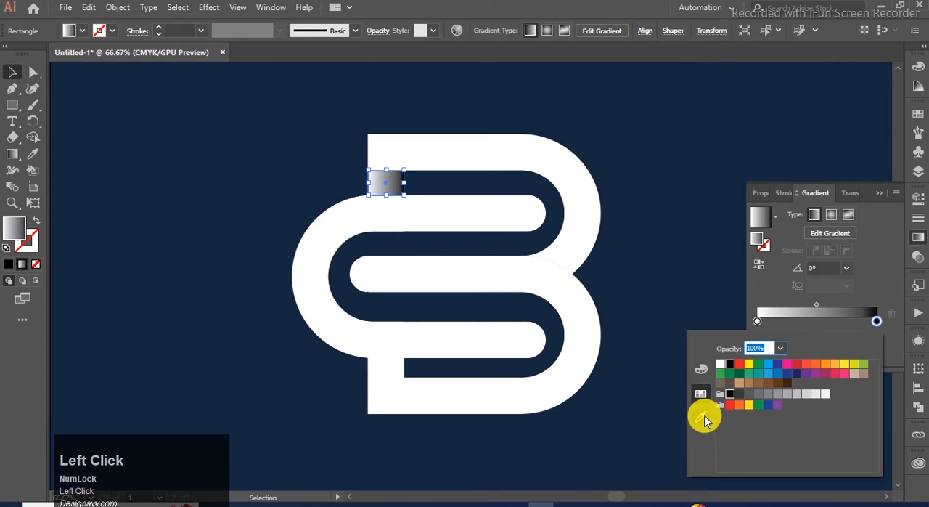
{"action": "left_click", "coordinate": [703, 418]}
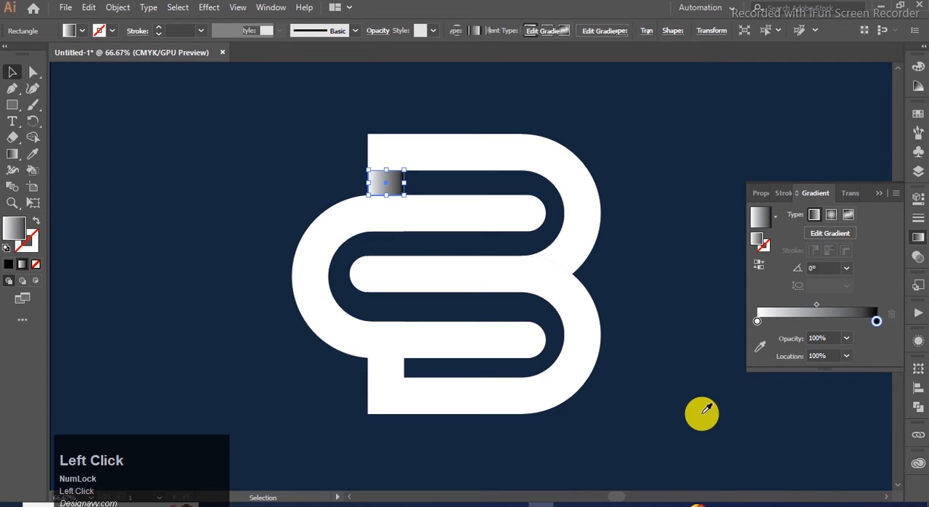
{"action": "left_click", "coordinate": [255, 142]}
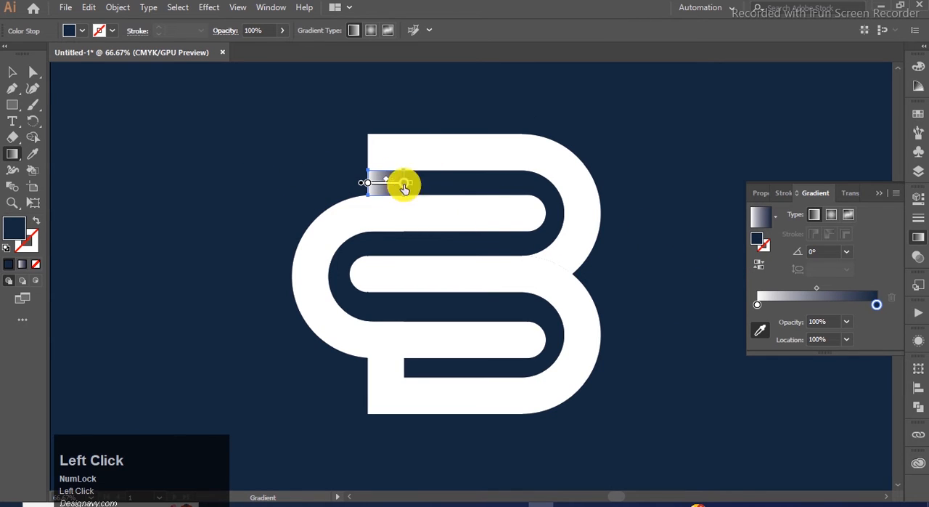
{"action": "left_click", "coordinate": [12, 73]}
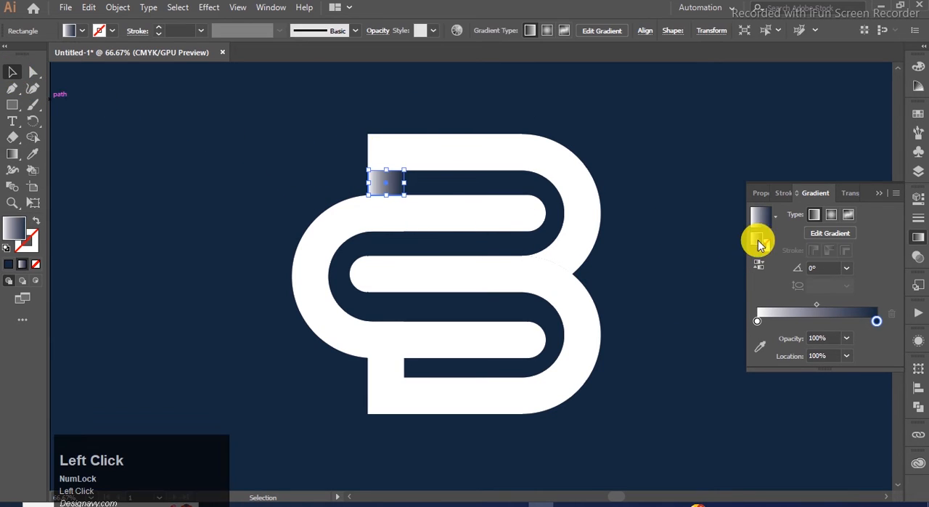
Step: Set the gradient rectangle's blending mode to Darken
{"action": "left_click", "coordinate": [878, 193]}
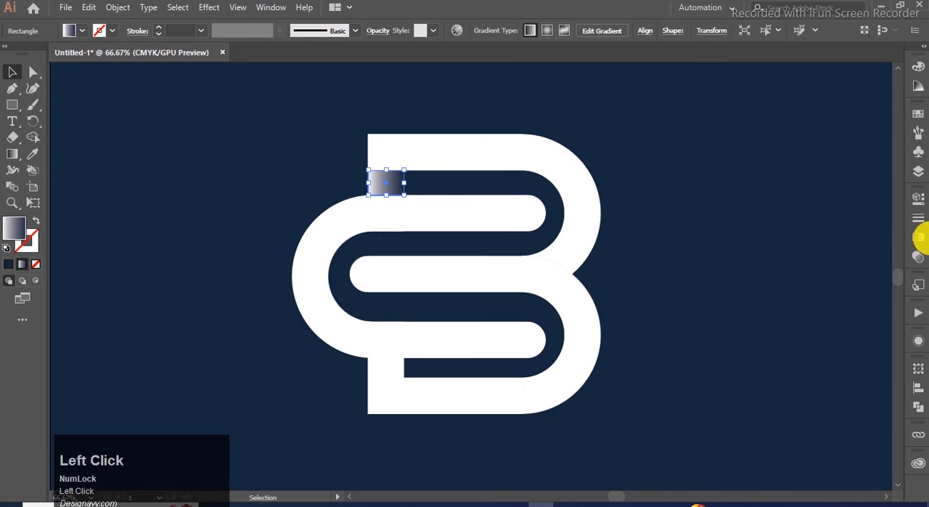
{"action": "left_click", "coordinate": [920, 256]}
{"action": "left_click", "coordinate": [810, 214]}
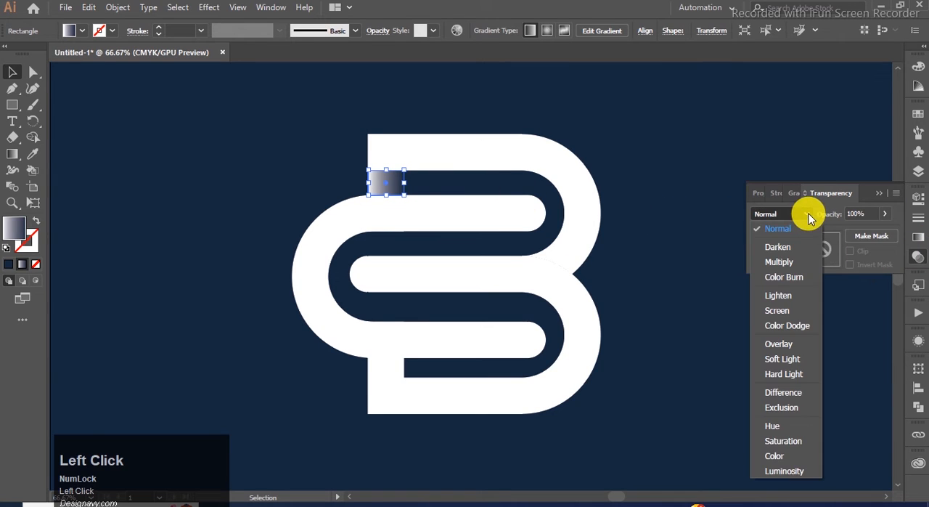
{"action": "left_click", "coordinate": [781, 247]}
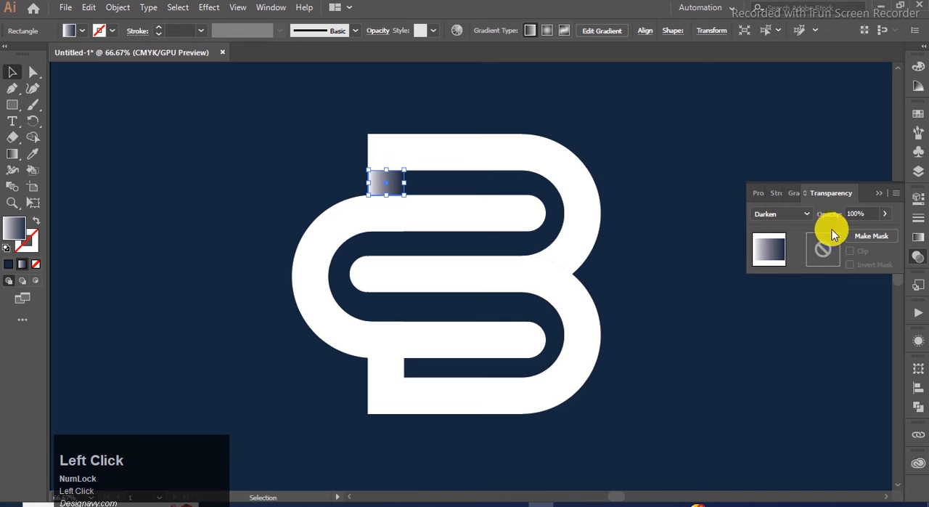
{"action": "left_click", "coordinate": [878, 193]}
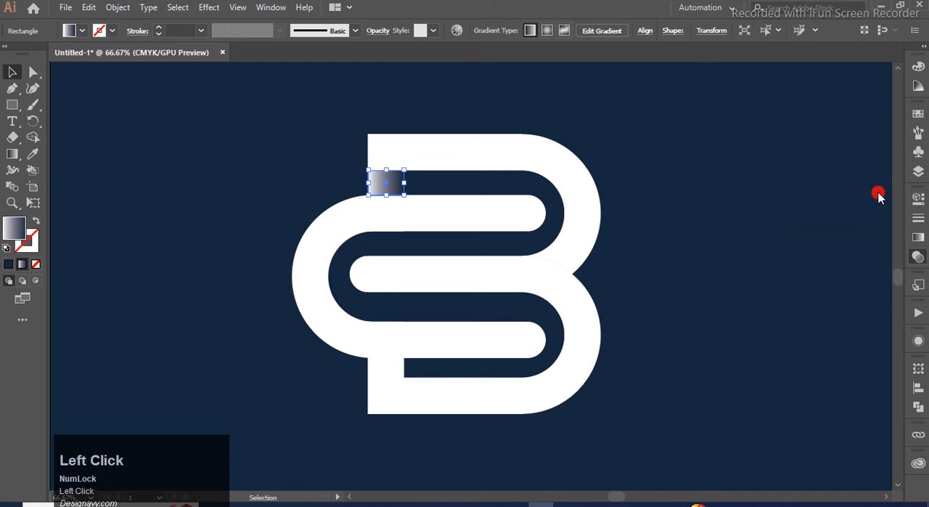
Step: Redirect the rectangle's gradient vertically, running from white at its top to dark blue against the C-shape's upper arm
{"action": "left_click", "coordinate": [16, 159]}
{"action": "left_click", "coordinate": [377, 190]}
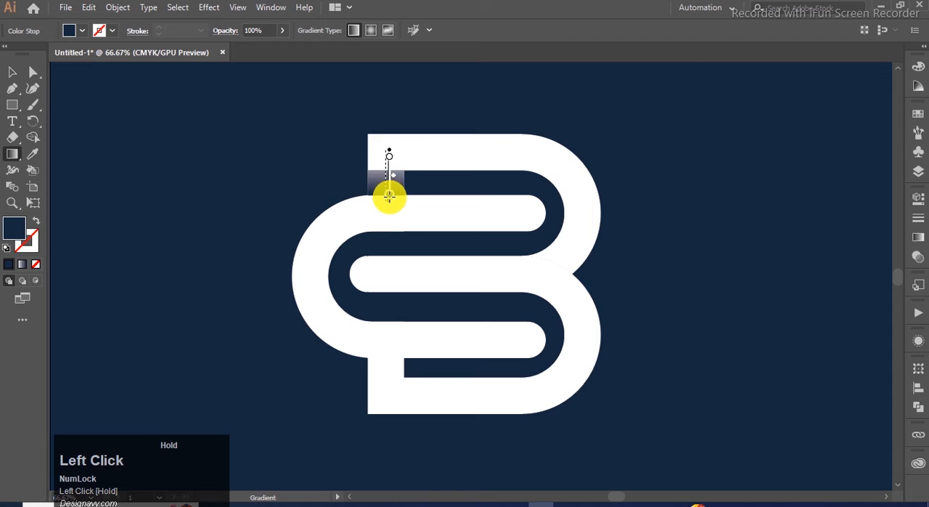
{"action": "left_click_drag", "start_coordinate": [389, 198], "coordinate": [389, 197]}
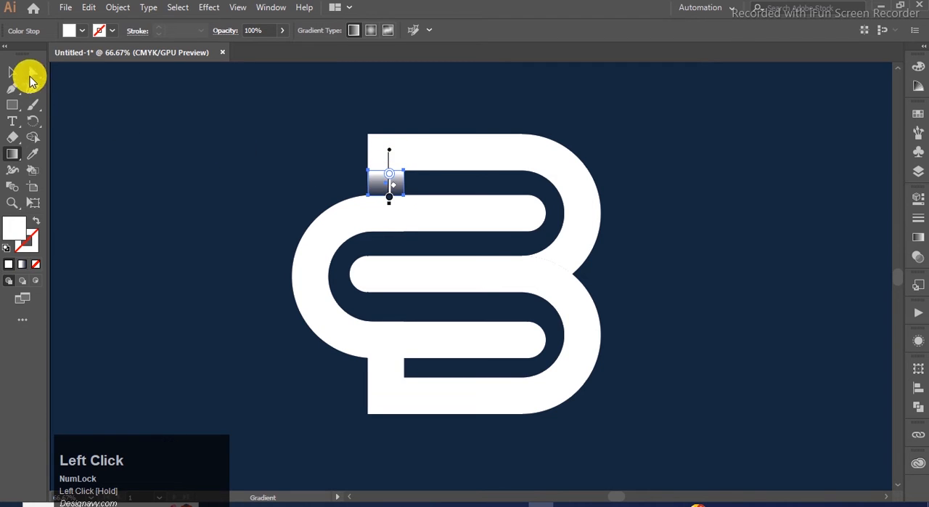
{"action": "left_click", "coordinate": [13, 72]}
{"action": "left_click", "coordinate": [143, 150]}
Step: Place a vertically flipped copy of the gradient rectangle on the lower stem, directly beneath the C-shape's lower arm
{"action": "left_click", "coordinate": [395, 188]}
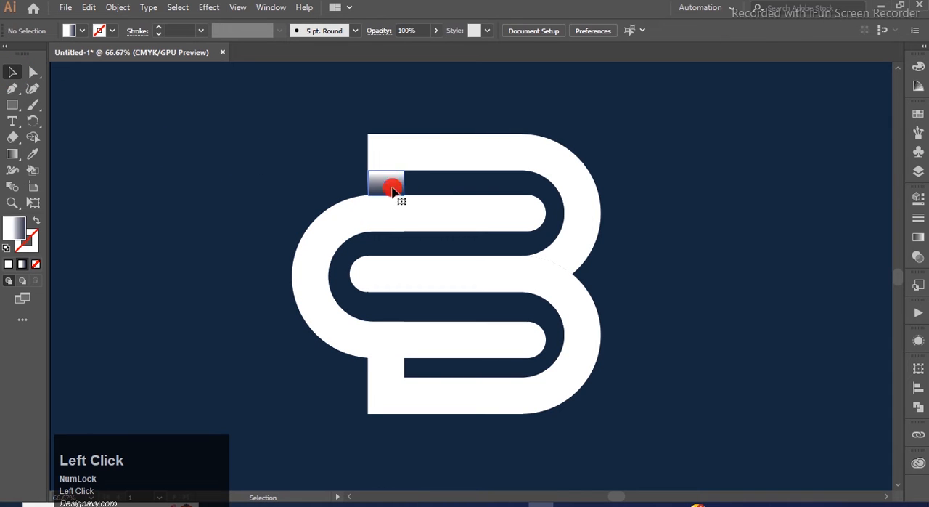
{"action": "left_click_drag", "start_coordinate": [396, 189], "coordinate": [339, 376]}
{"action": "scroll", "coordinate": [377, 381], "scroll_direction": "up", "scroll_amount": 3}
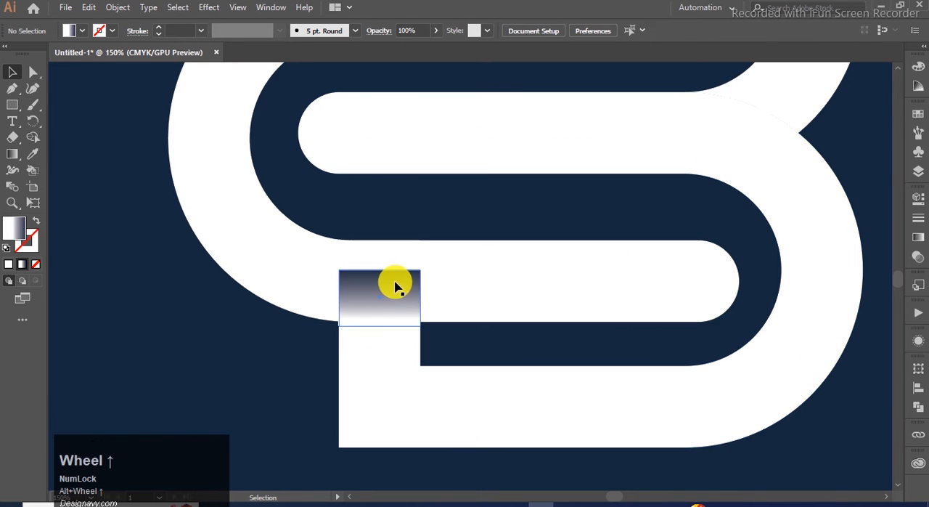
{"action": "left_click", "coordinate": [390, 288]}
{"action": "left_click_drag", "start_coordinate": [390, 288], "coordinate": [387, 338]}
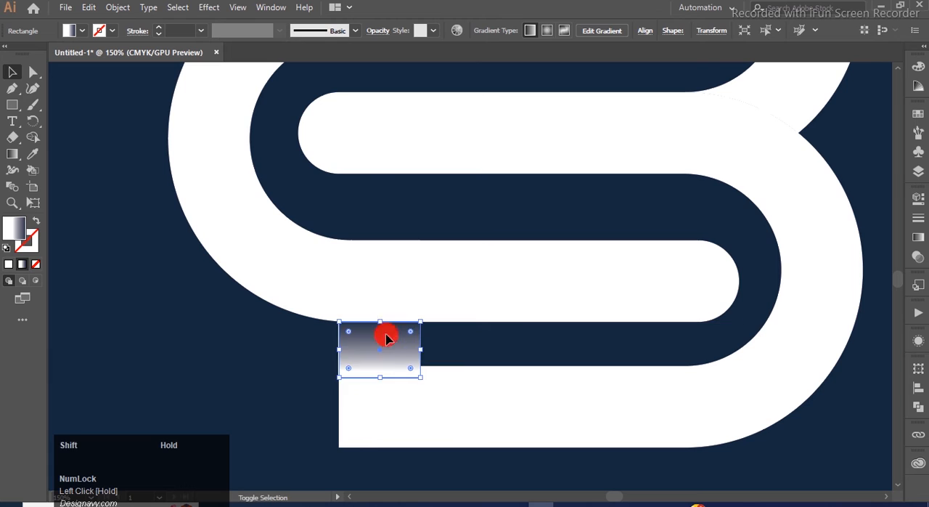
{"action": "scroll", "coordinate": [287, 351], "scroll_direction": "down", "scroll_amount": 2}
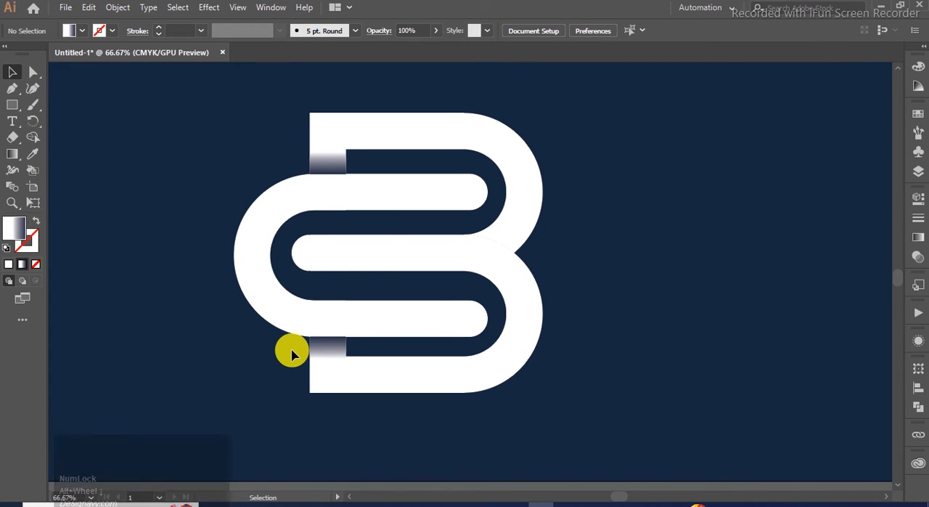
Step: Draw a closed Pen path with no fill and a black stroke around the junction where the B's upper bowl meets the lower bowl
{"action": "left_click", "coordinate": [509, 224]}
{"action": "left_click", "coordinate": [577, 211]}
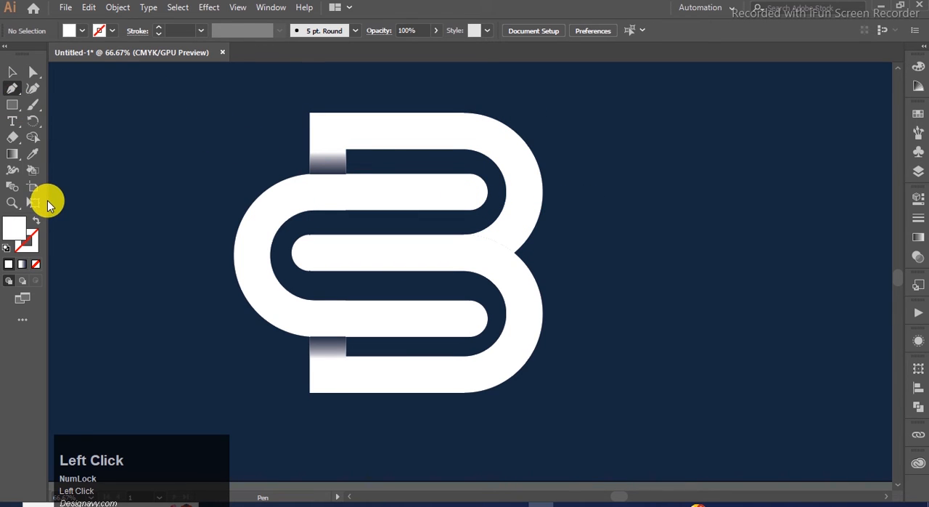
{"action": "key", "text": "x"}
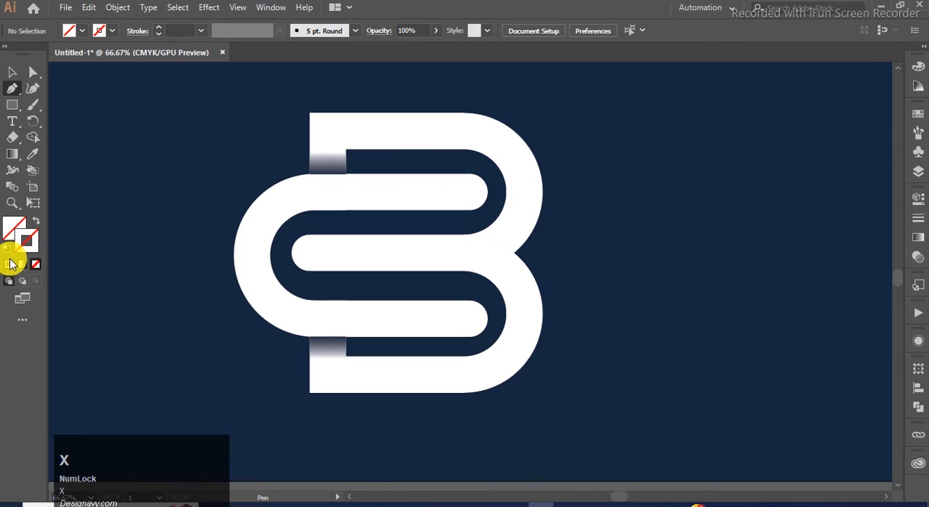
{"action": "left_click", "coordinate": [9, 263]}
{"action": "left_click", "coordinate": [758, 152]}
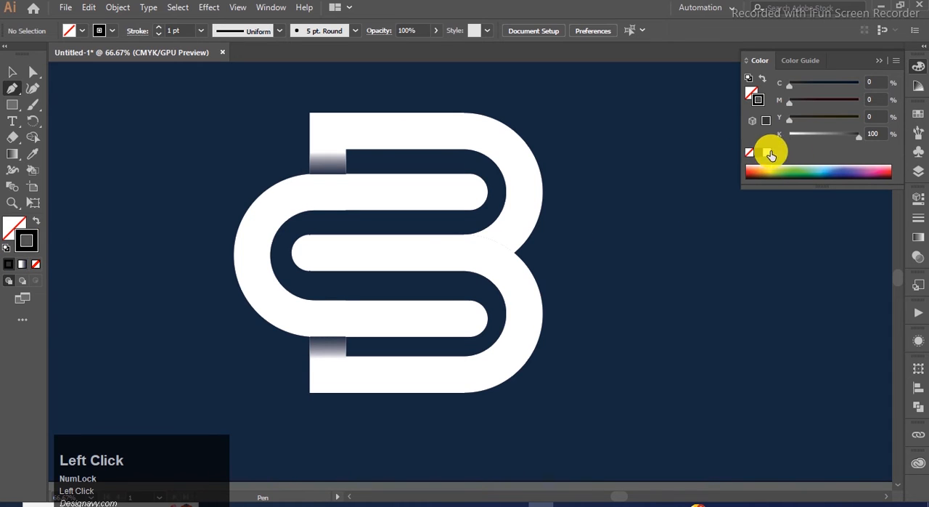
{"action": "left_click", "coordinate": [550, 262]}
{"action": "left_click", "coordinate": [506, 268]}
{"action": "left_click", "coordinate": [470, 255]}
{"action": "left_click", "coordinate": [469, 219]}
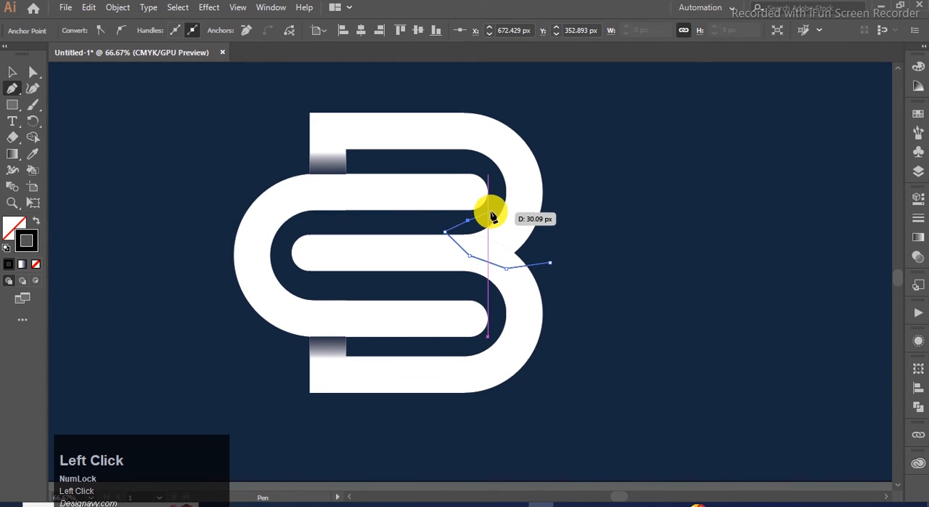
{"action": "left_click", "coordinate": [493, 209]}
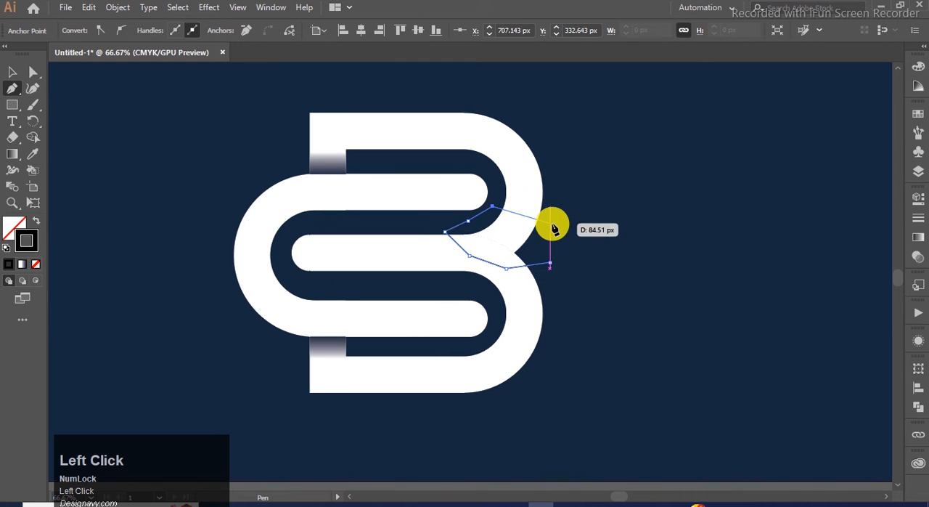
{"action": "left_click", "coordinate": [553, 225]}
{"action": "left_click", "coordinate": [445, 231]}
{"action": "left_click", "coordinate": [15, 70]}
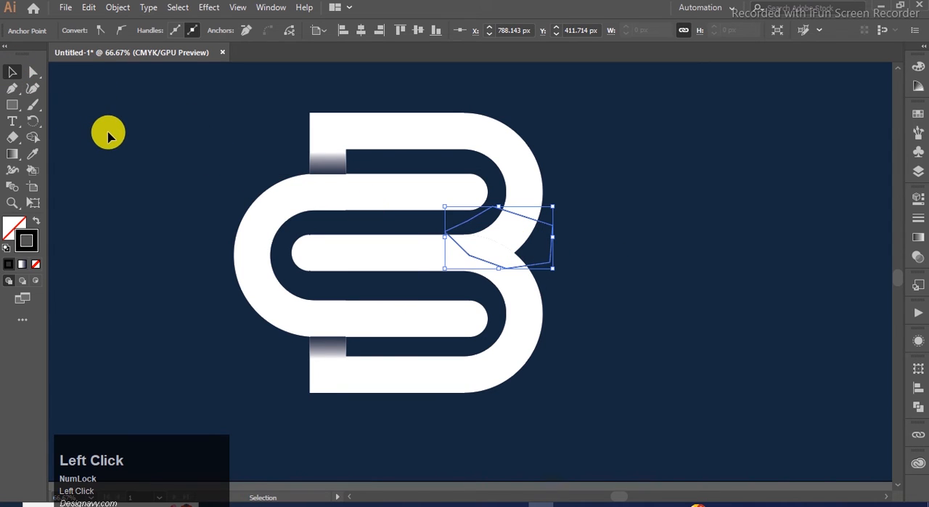
Step: Divide the B's upper half along the drawn path with Pathfinder and ungroup the resulting pieces
{"action": "key", "text": "x"}
{"action": "left_click", "coordinate": [531, 193], "text": "shift"}
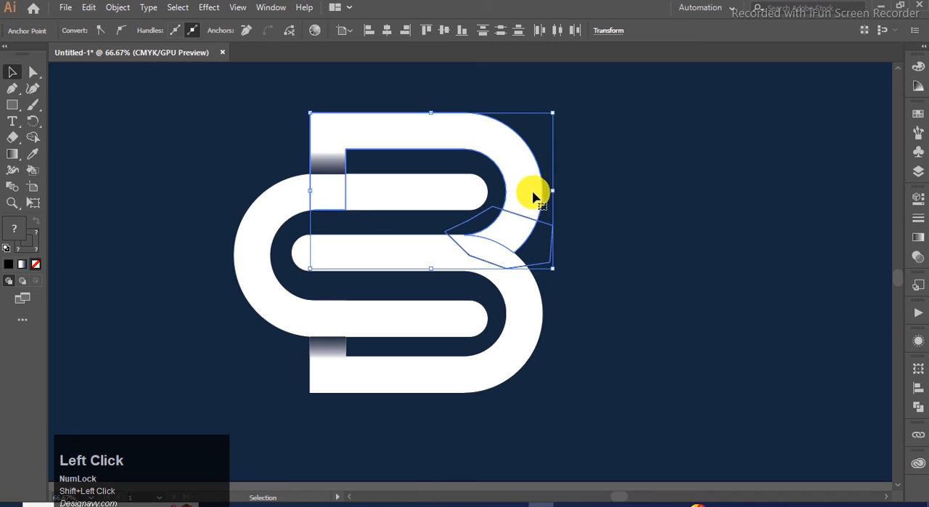
{"action": "left_click", "coordinate": [919, 405]}
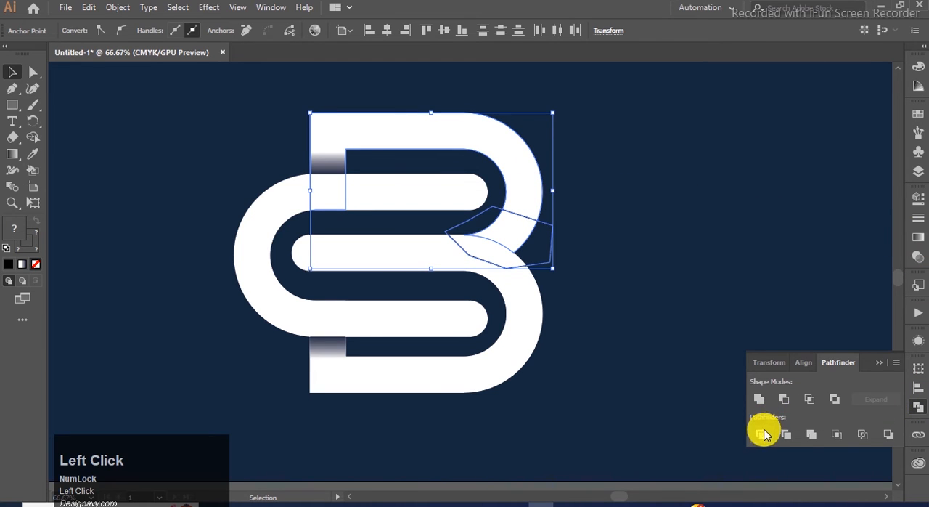
{"action": "left_click", "coordinate": [763, 434]}
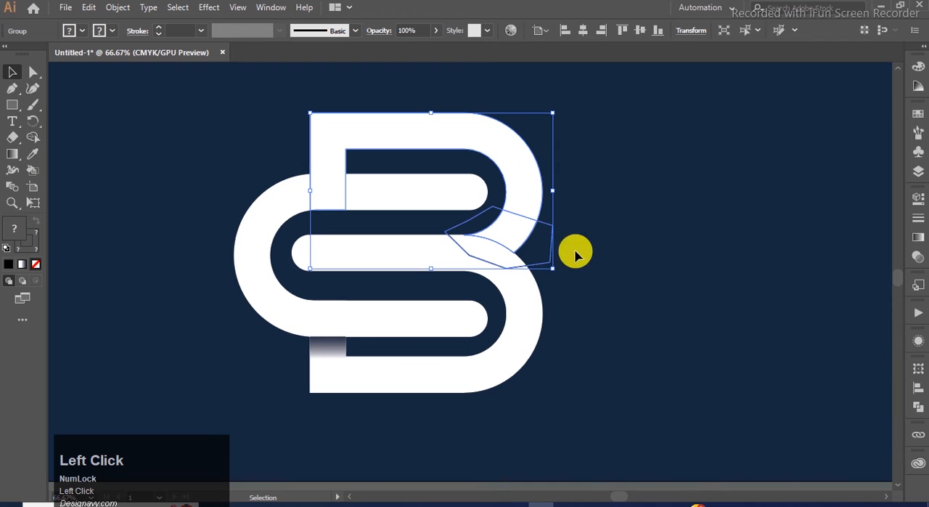
{"action": "right_click", "coordinate": [513, 210]}
{"action": "left_click", "coordinate": [559, 327]}
{"action": "right_click", "coordinate": [514, 230]}
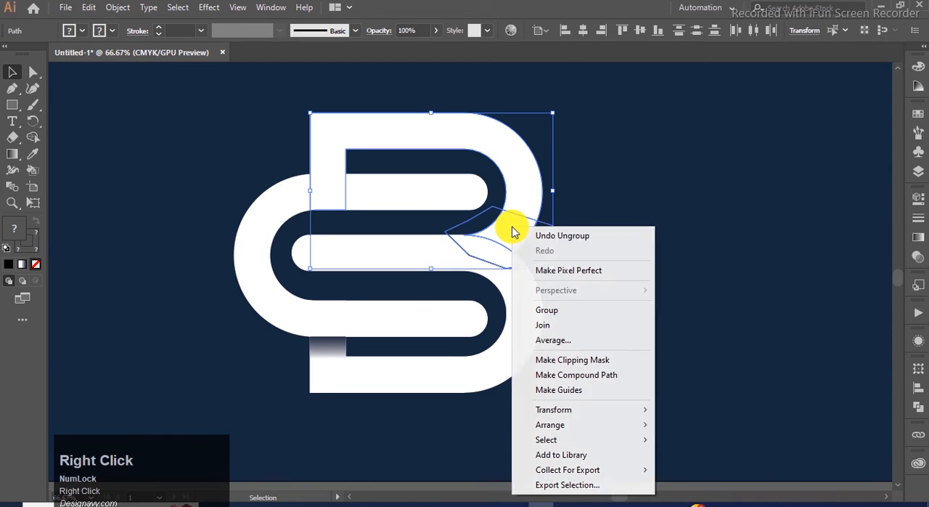
{"action": "left_click", "coordinate": [618, 210]}
{"action": "left_click", "coordinate": [553, 242]}
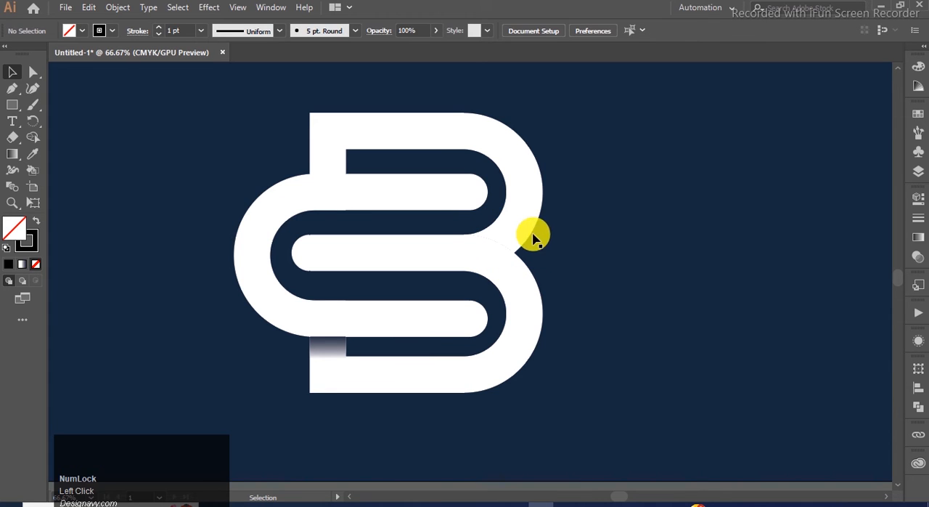
Step: Copy the cut-off end piece of the upper bowl and merge the original back into the bowl with Shape Builder
{"action": "left_click", "coordinate": [525, 234]}
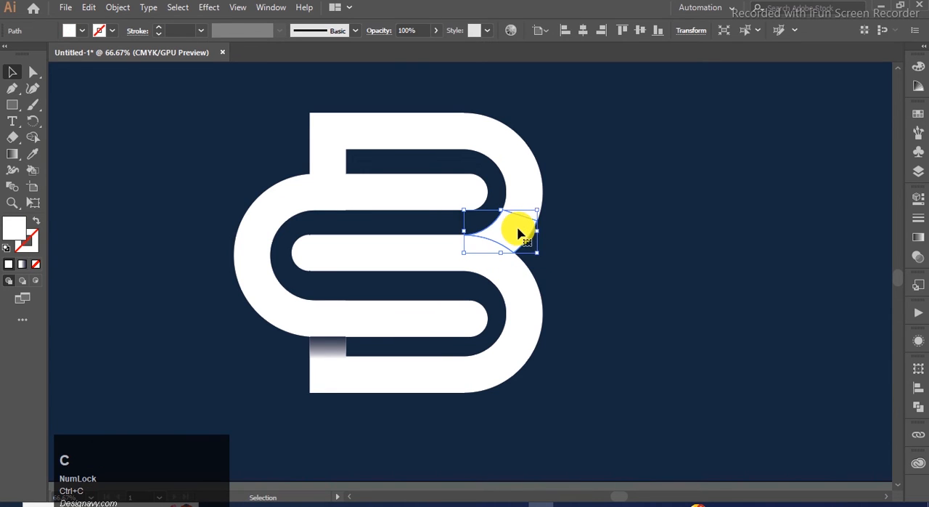
{"action": "left_click", "coordinate": [559, 208]}
{"action": "left_click", "coordinate": [514, 232]}
{"action": "left_click", "coordinate": [532, 201], "text": "shift"}
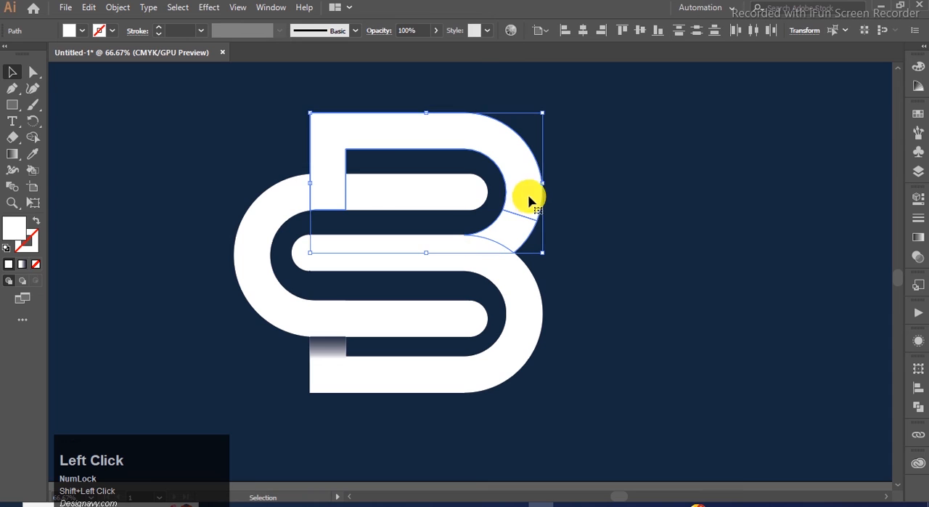
{"action": "left_click", "coordinate": [32, 137]}
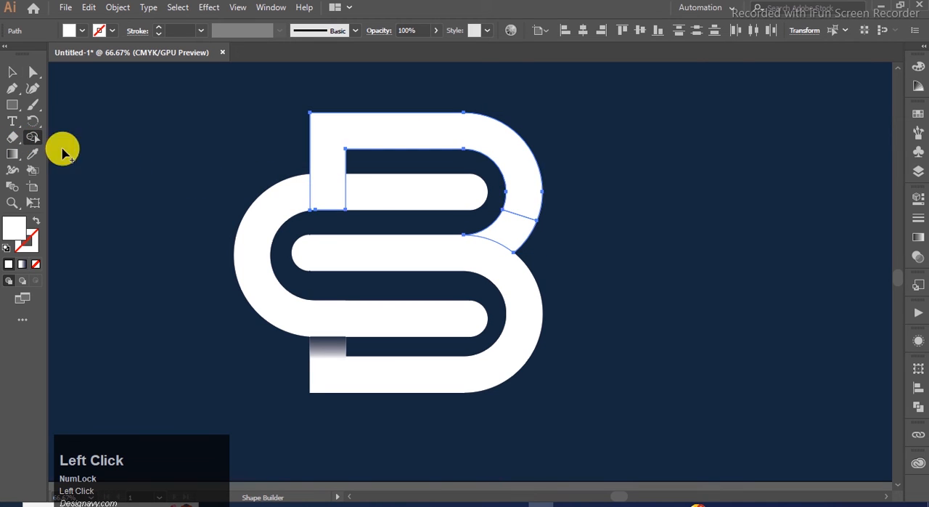
{"action": "left_click", "coordinate": [512, 223]}
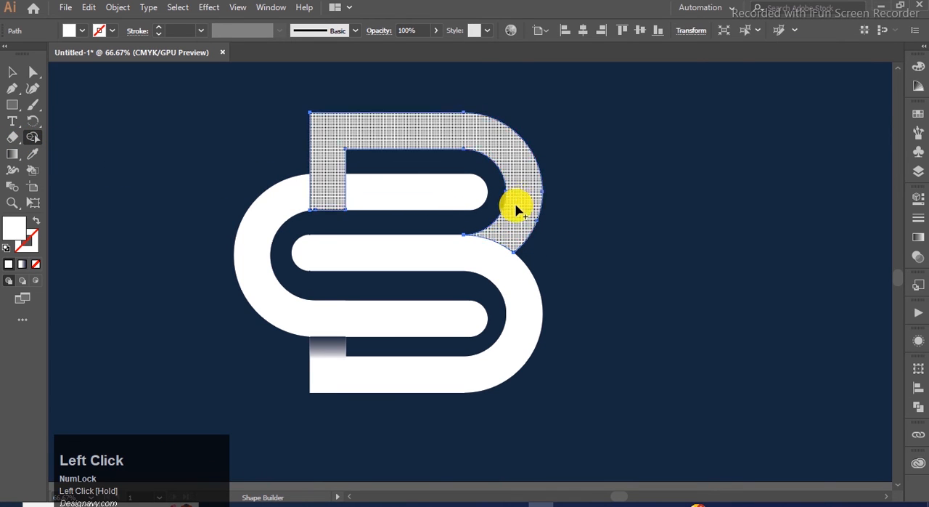
Step: Paste the copied end piece in front, in its original place on the upper bowl
{"action": "left_click", "coordinate": [11, 71]}
{"action": "left_click", "coordinate": [157, 131]}
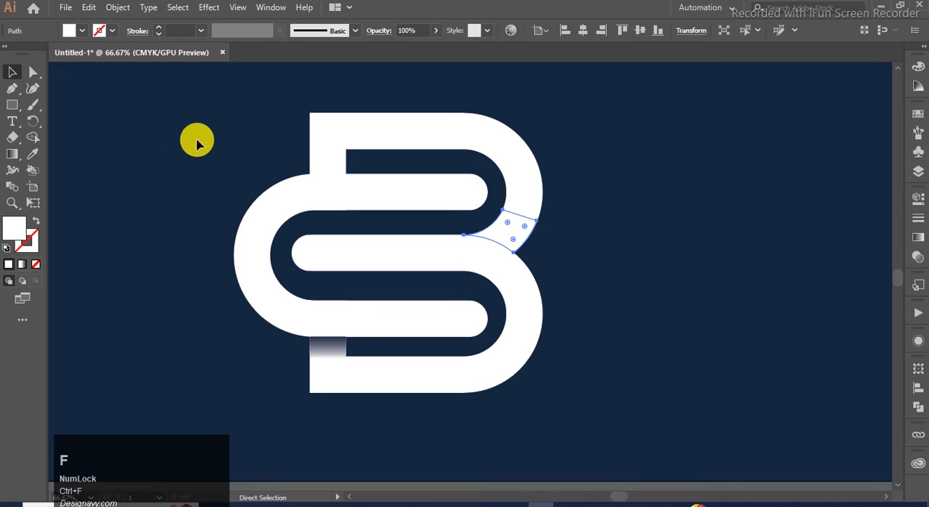
{"action": "left_click", "coordinate": [518, 235]}
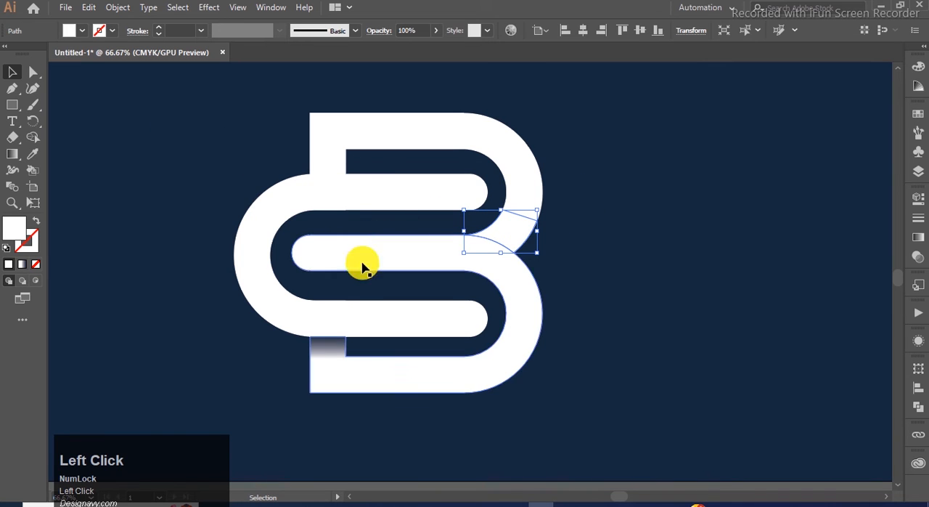
Step: Apply the lower stem rectangle's white-to-dark-blue gradient to the upper bowl's end piece with the Eyedropper
{"action": "left_click", "coordinate": [331, 347]}
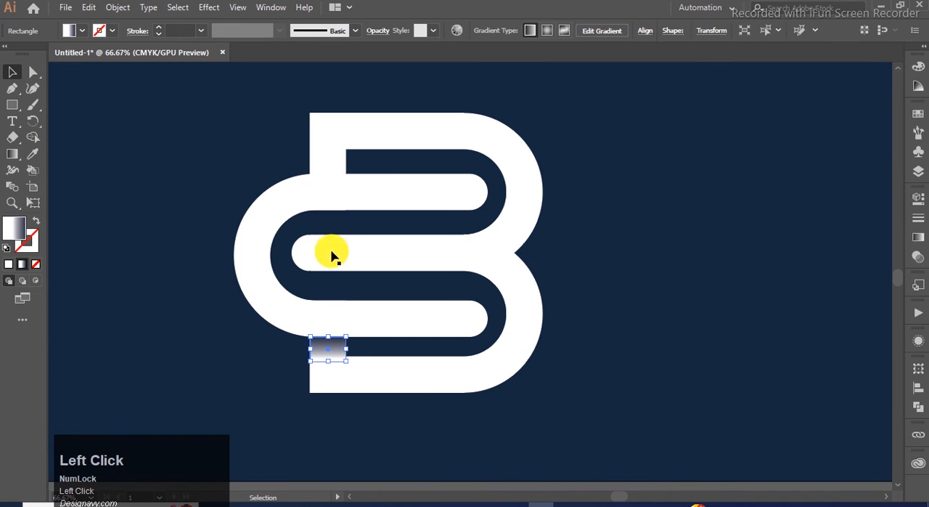
{"action": "left_click", "coordinate": [508, 238]}
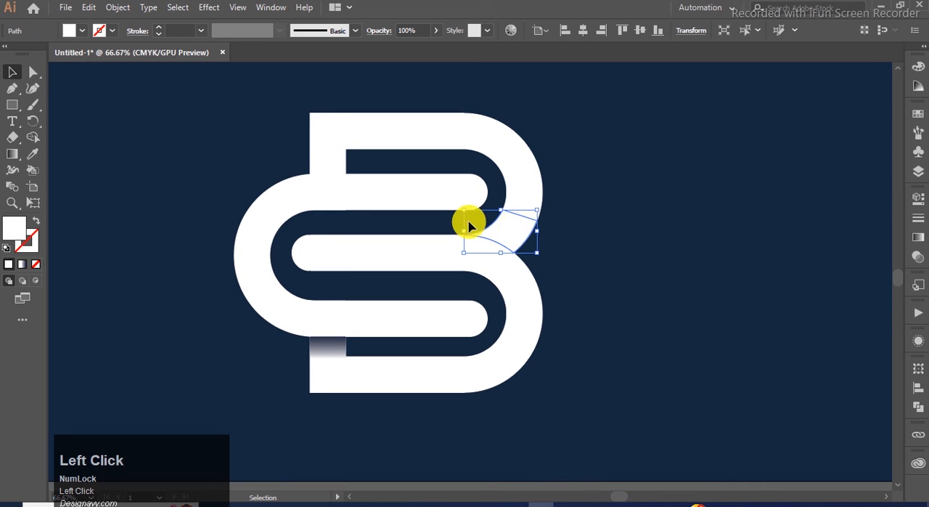
{"action": "key", "text": "i"}
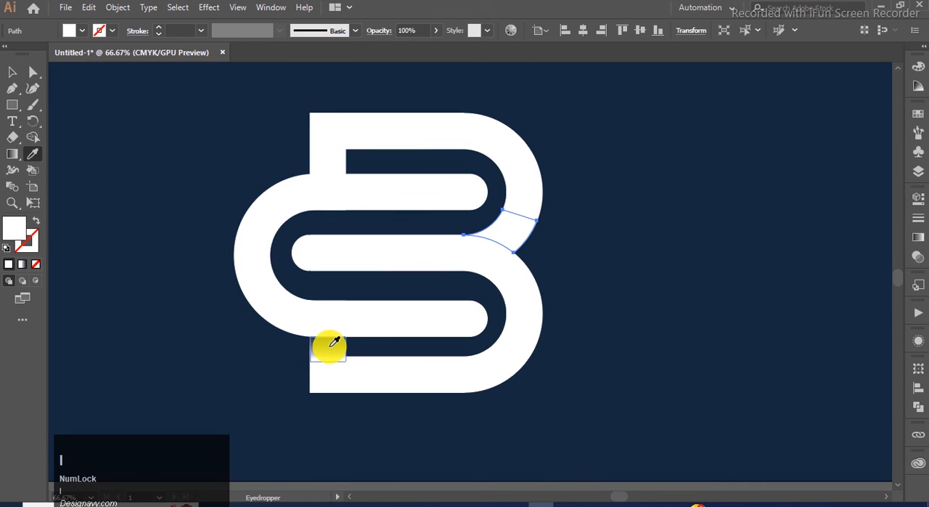
{"action": "left_click", "coordinate": [329, 346]}
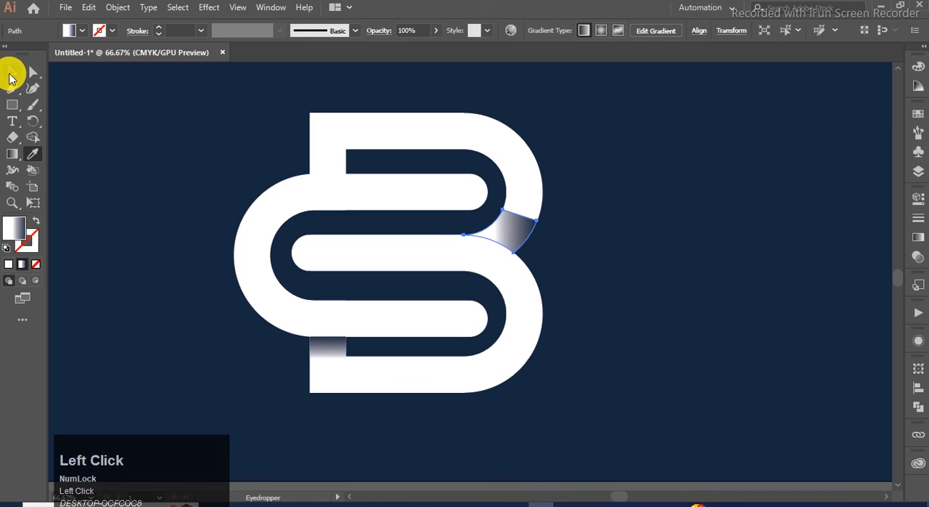
Step: Redirect the end piece's gradient diagonally, running from white at its upper edge to dark blue against the lower bowl
{"action": "left_click", "coordinate": [519, 229]}
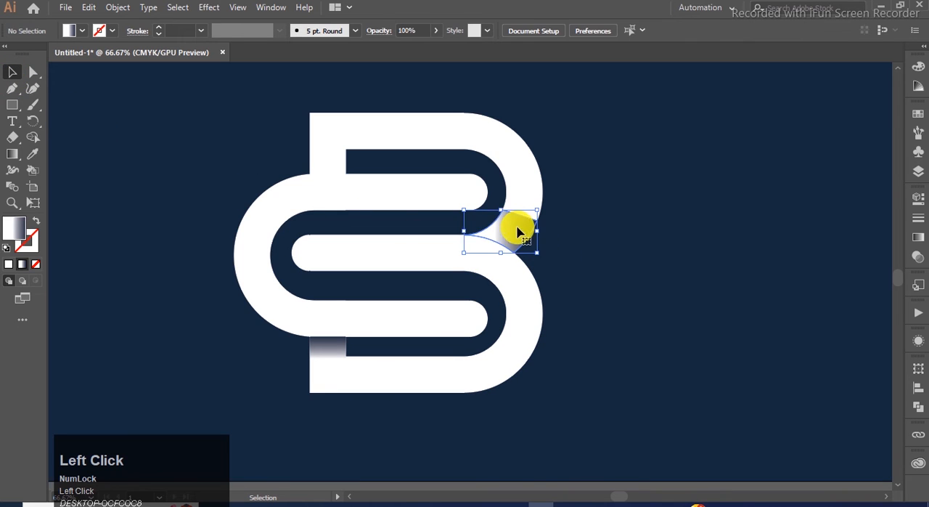
{"action": "left_click", "coordinate": [21, 160]}
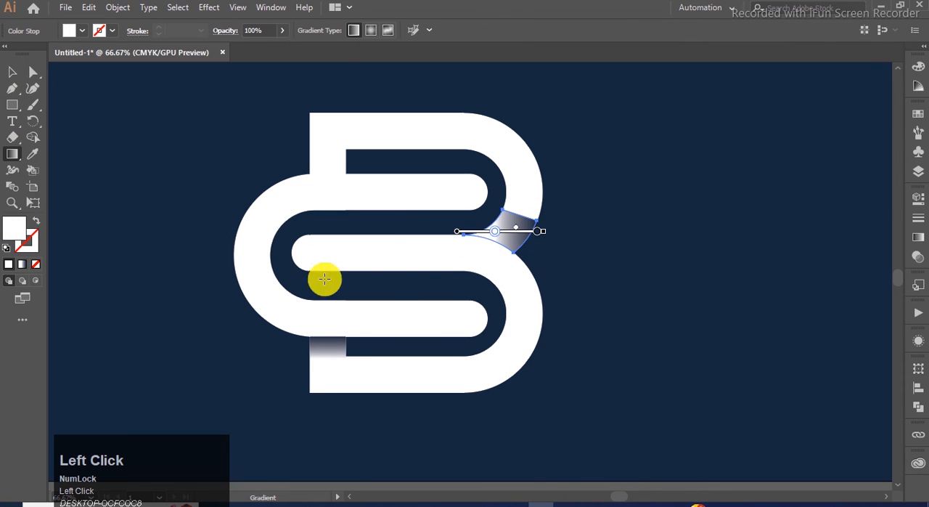
{"action": "left_click_drag", "start_coordinate": [487, 268], "coordinate": [498, 245]}
{"action": "left_click_drag", "start_coordinate": [528, 203], "coordinate": [514, 226]}
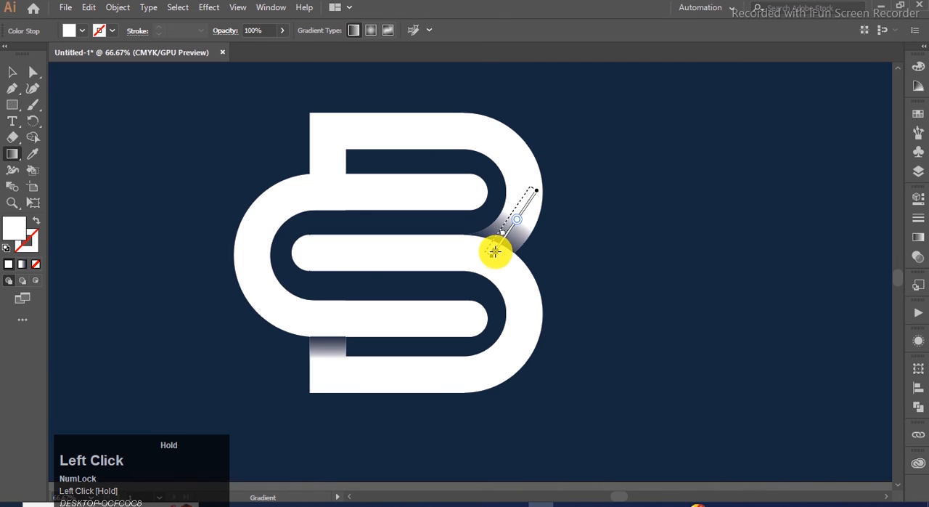
{"action": "left_click_drag", "start_coordinate": [491, 252], "coordinate": [492, 253]}
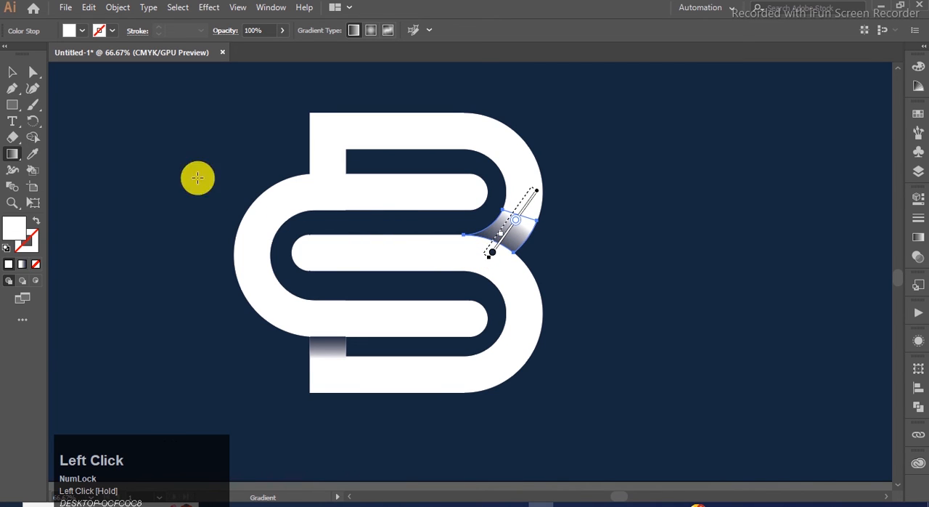
{"action": "left_click", "coordinate": [11, 71]}
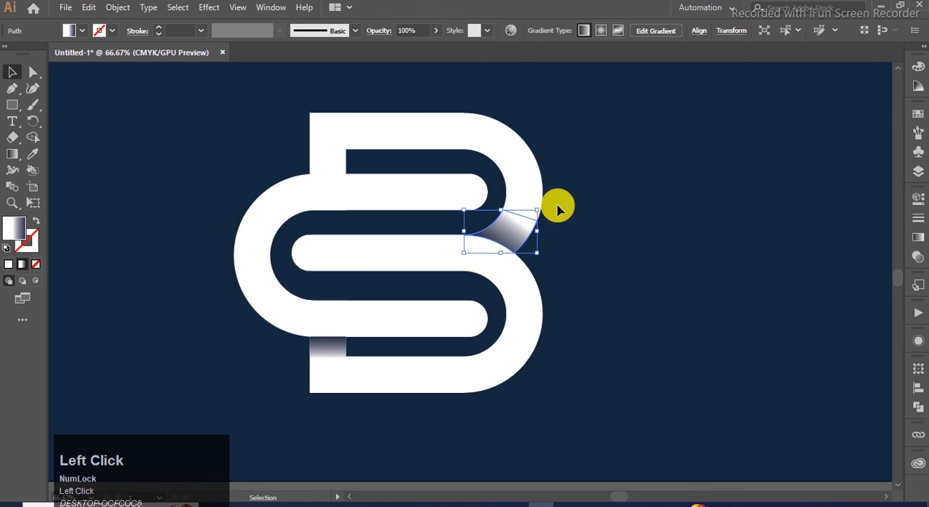
Step: Group the upper bowl's gradient end piece with the lower stem's gradient rectangle
{"action": "left_click", "coordinate": [503, 245]}
{"action": "left_click", "coordinate": [337, 348], "text": "shift"}
{"action": "key", "text": "ctrl"}
{"action": "key", "text": "ctrl+g"}
Step: Group the white C-shape with the upper and lower halves of the B
{"action": "left_click", "coordinate": [591, 257]}
{"action": "left_click", "coordinate": [386, 201]}
{"action": "left_click", "coordinate": [398, 251]}
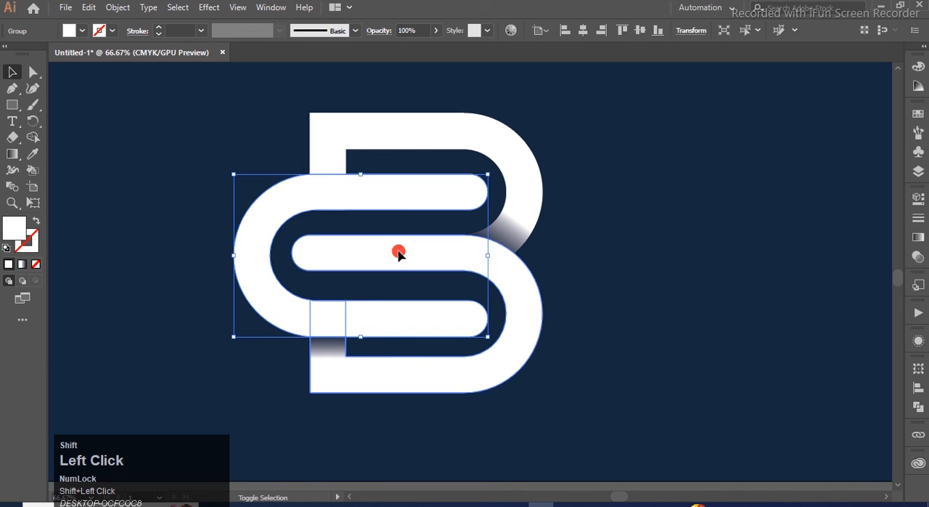
{"action": "left_click", "coordinate": [383, 138], "text": "shift"}
{"action": "key", "text": "ctrl+g"}
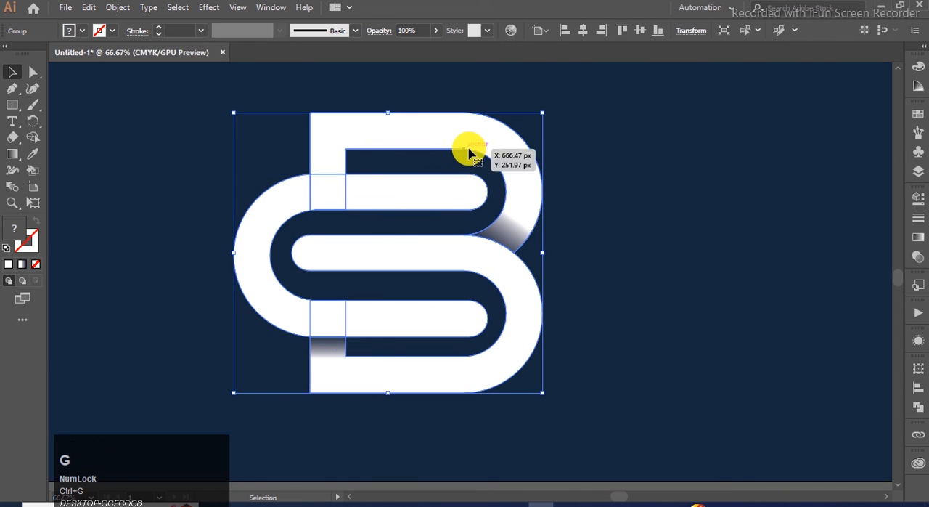
Step: Try to send the grouped white letter shapes behind everything else
{"action": "key", "text": "ctrl+shift"}
{"action": "key", "text": "ctrl+shift+["}
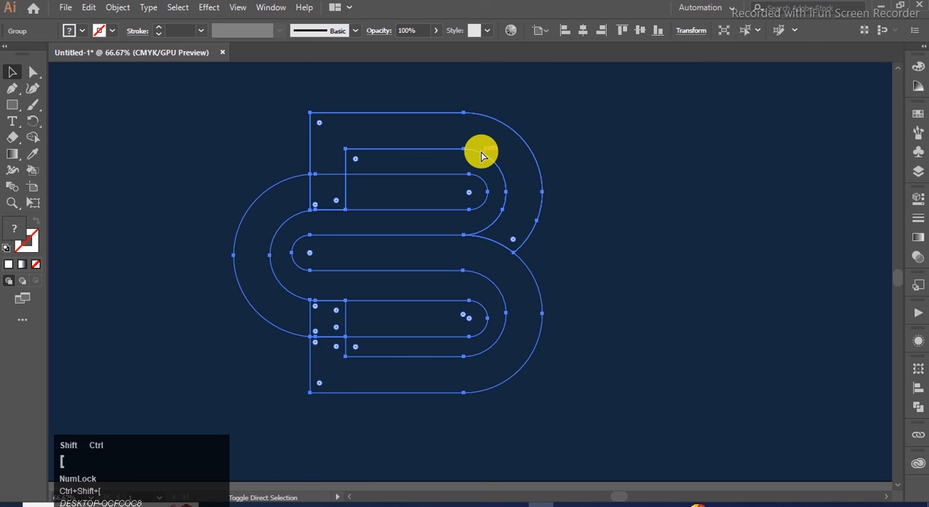
{"action": "key", "text": "ctrl+z"}
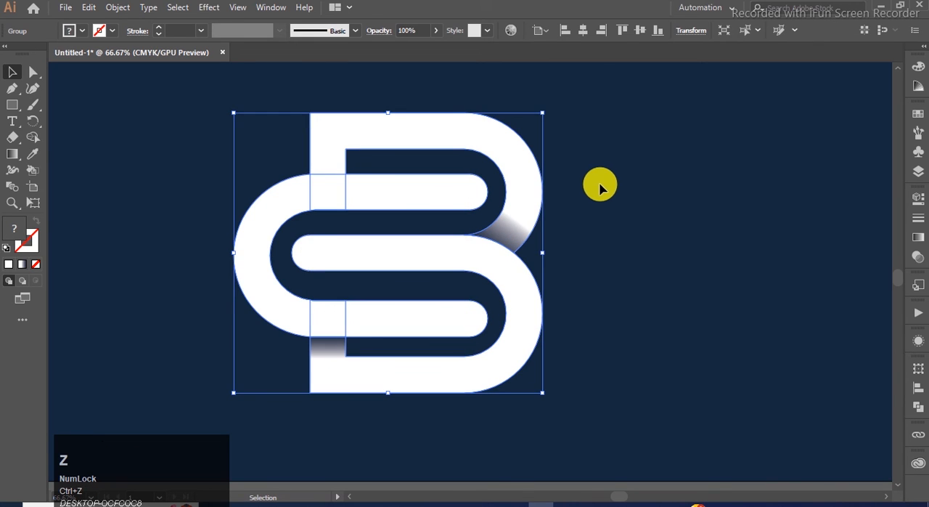
Step: Send the grouped white letter shapes backward, behind the upper stem's gradient rectangle but in front of the background
{"action": "left_click", "coordinate": [571, 200]}
{"action": "left_click", "coordinate": [324, 153]}
{"action": "left_click", "coordinate": [266, 145]}
{"action": "left_click", "coordinate": [331, 159]}
{"action": "key", "text": "ctrl"}
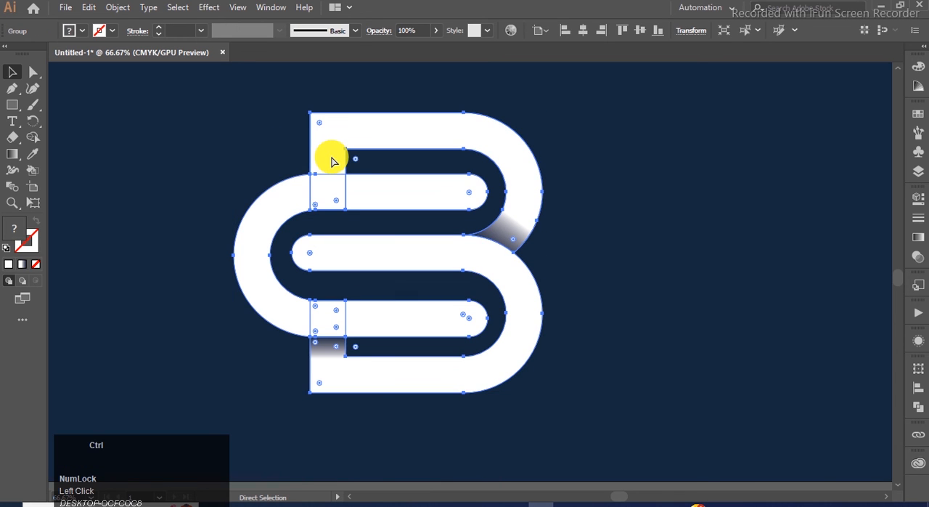
{"action": "left_click", "coordinate": [129, 133]}
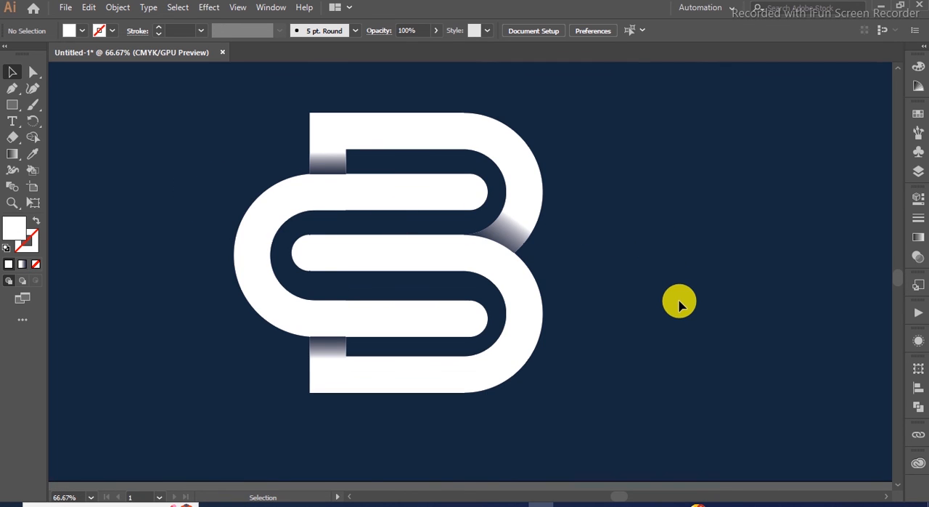
Step: Group the whole monogram with its gradient shadows and move it slightly upward on the artboard
{"action": "key", "text": "ctrl+0"}
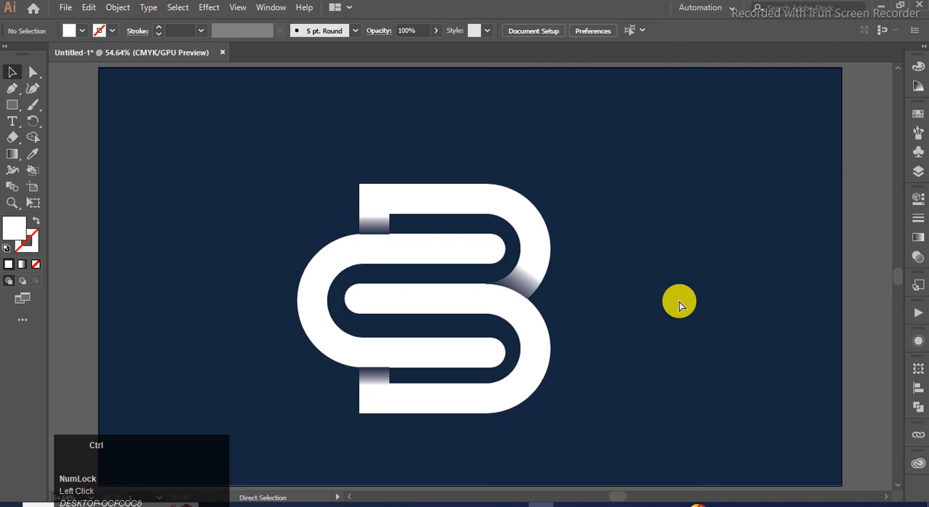
{"action": "left_click_drag", "start_coordinate": [646, 161], "coordinate": [292, 444]}
{"action": "key", "text": "ctrl"}
{"action": "key", "text": "ctrl+g"}
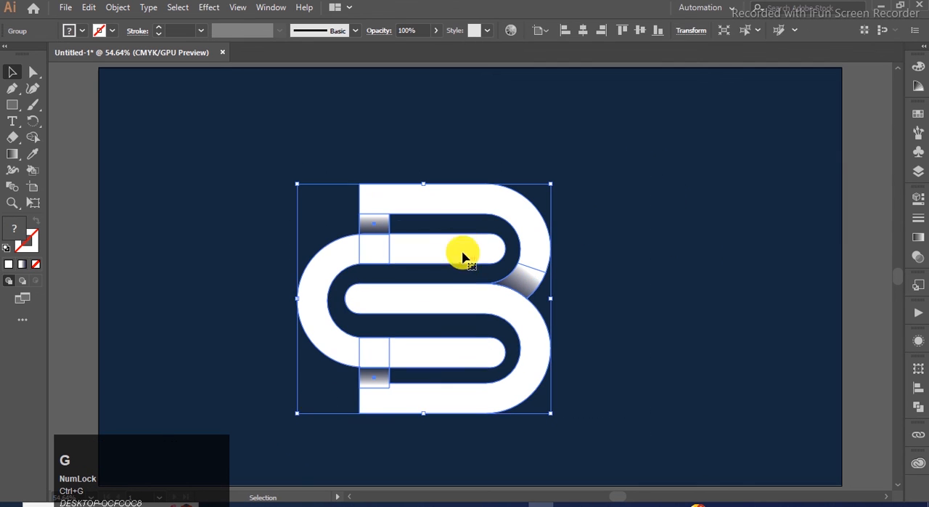
{"action": "left_click_drag", "start_coordinate": [457, 208], "coordinate": [451, 196]}
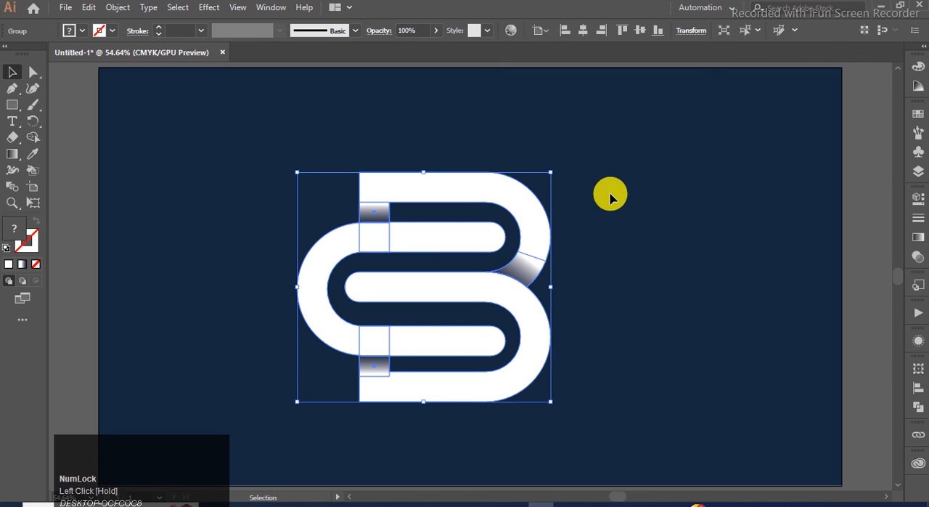